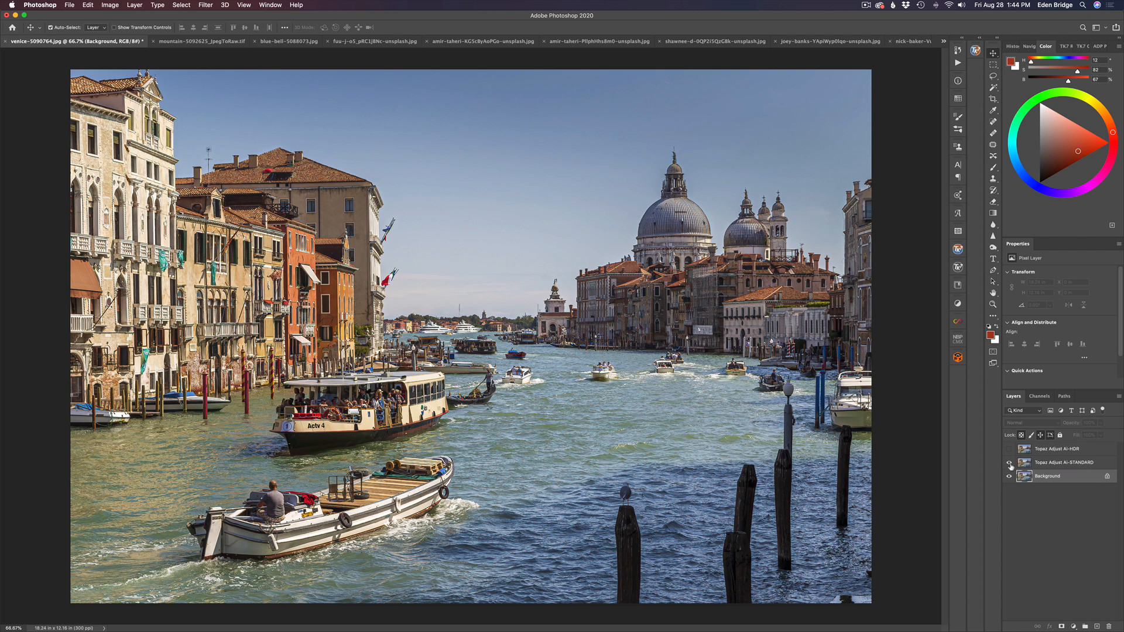
Step: Open the Venice photo in the Topaz Adjust AI filter from Topaz Labs
left_click(205, 5)
mouse_move(242, 251)
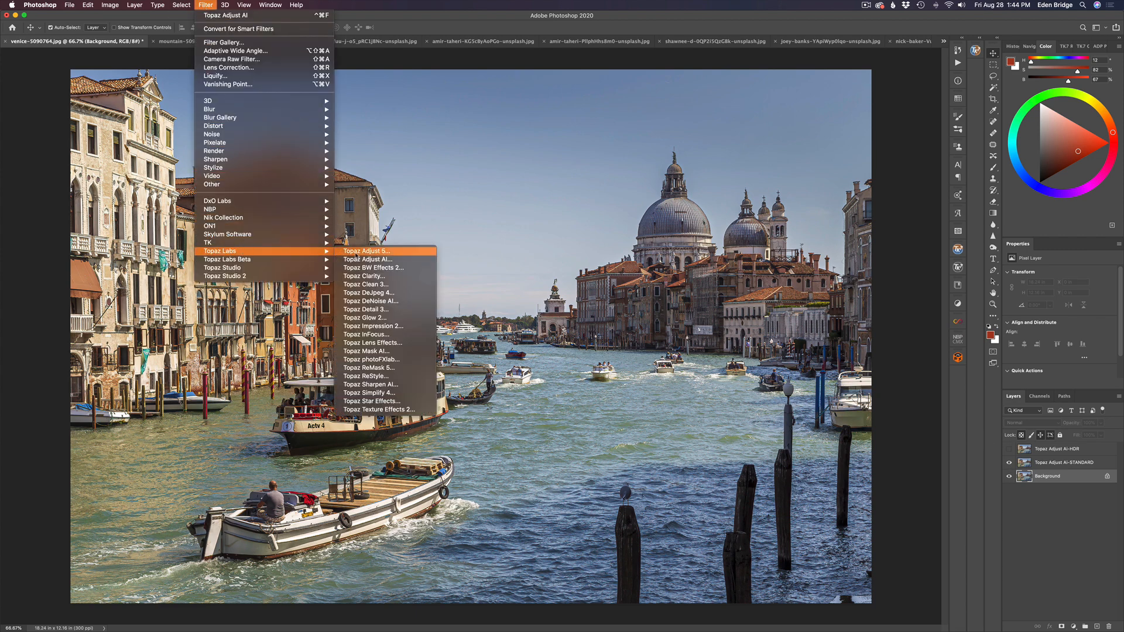
left_click(367, 259)
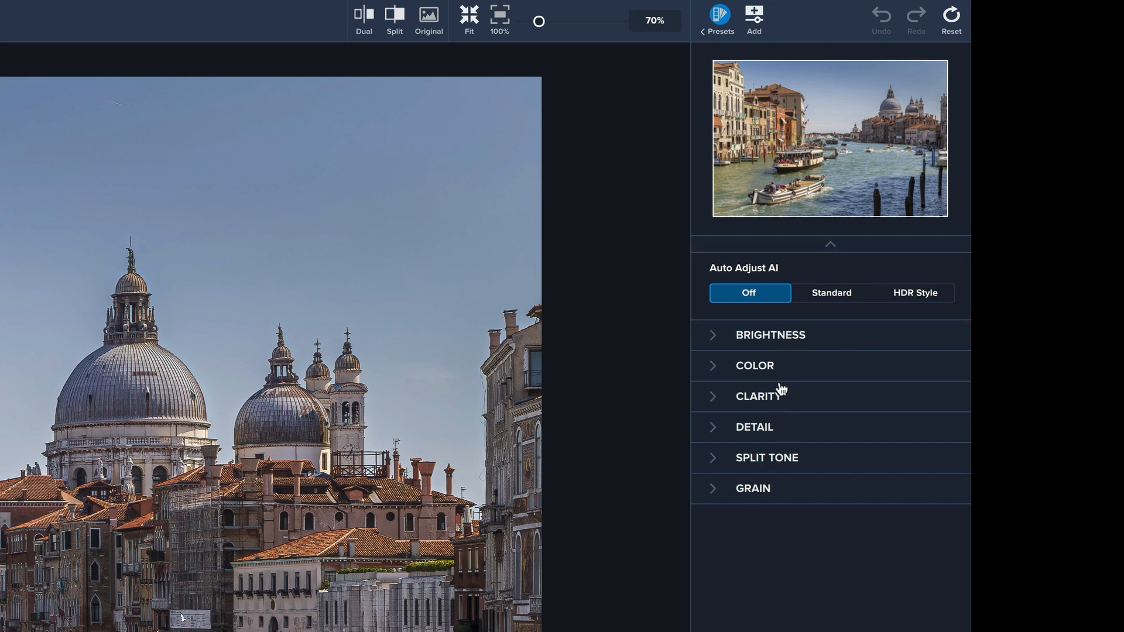
Step: Examine the manual adjustment controls in the Brightness, Color, Detail, Split Tone and Grain groups
left_click(715, 336)
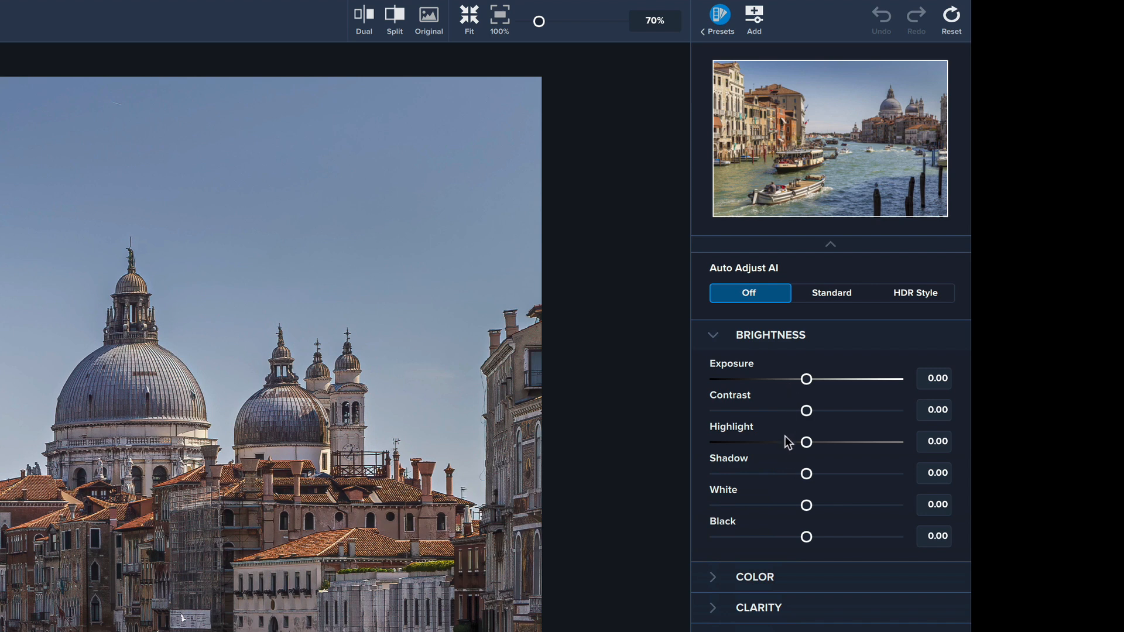
left_click(714, 336)
left_click(715, 369)
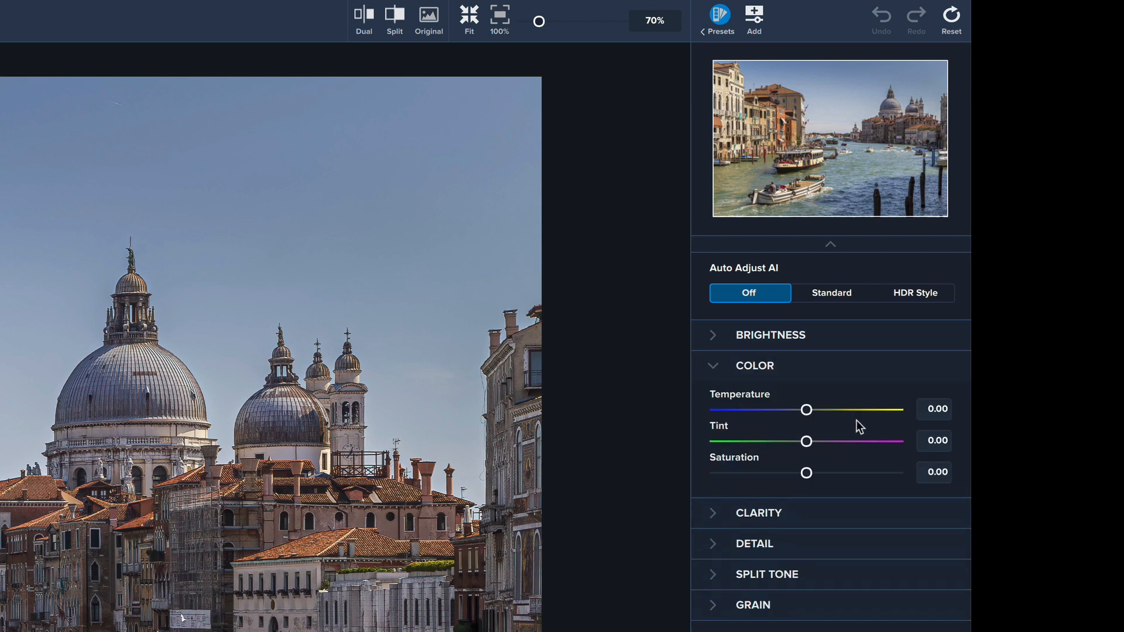
left_click(724, 369)
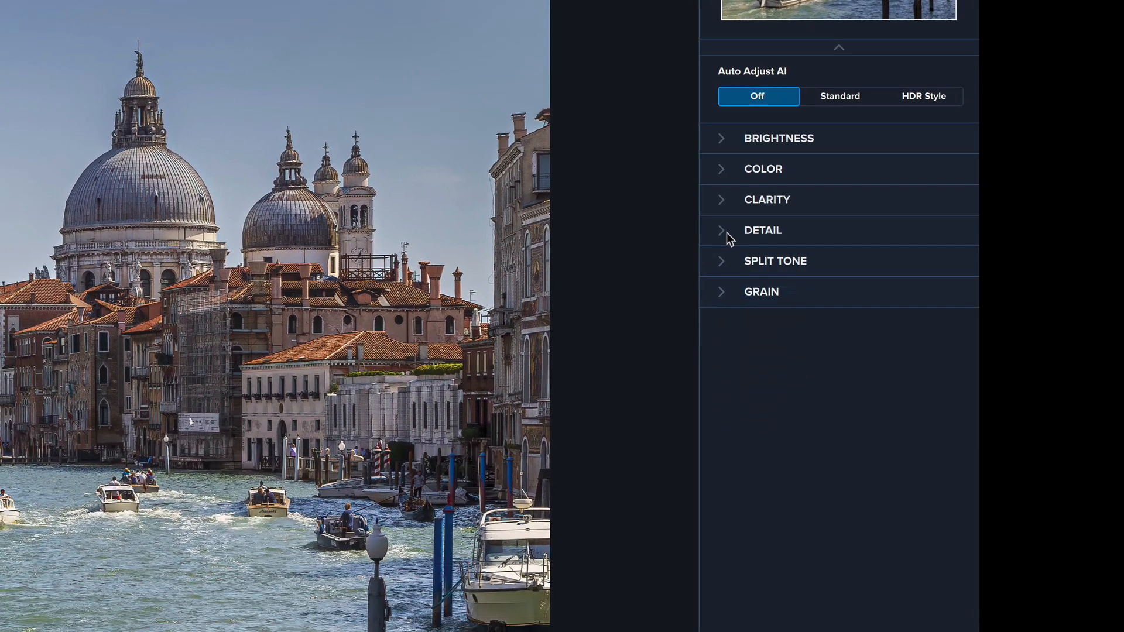
left_click(717, 434)
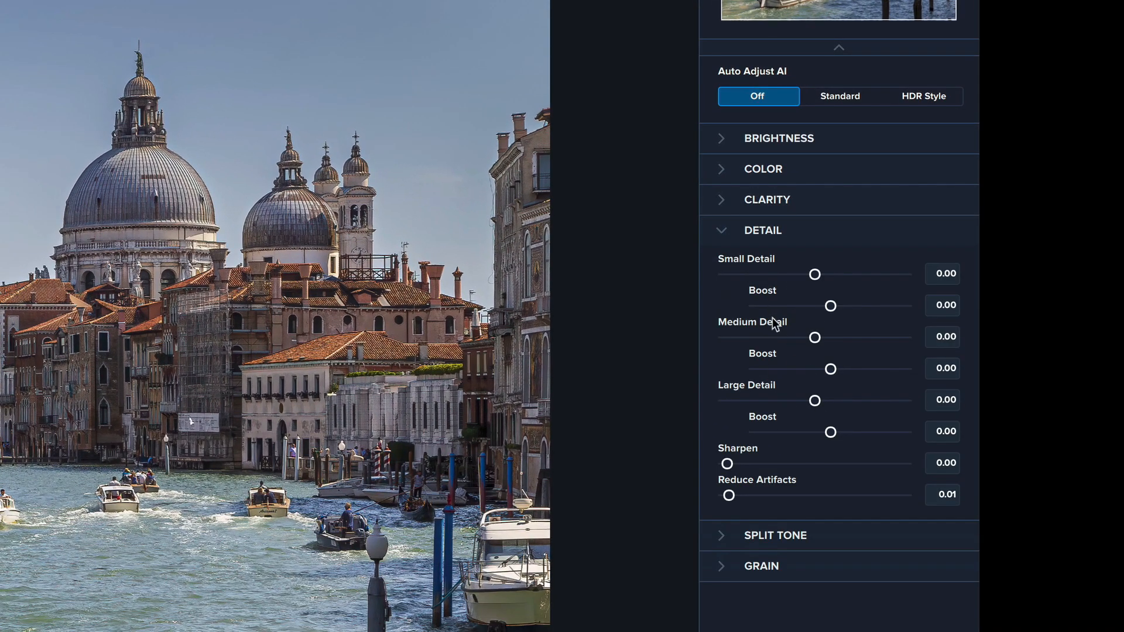
left_click(723, 232)
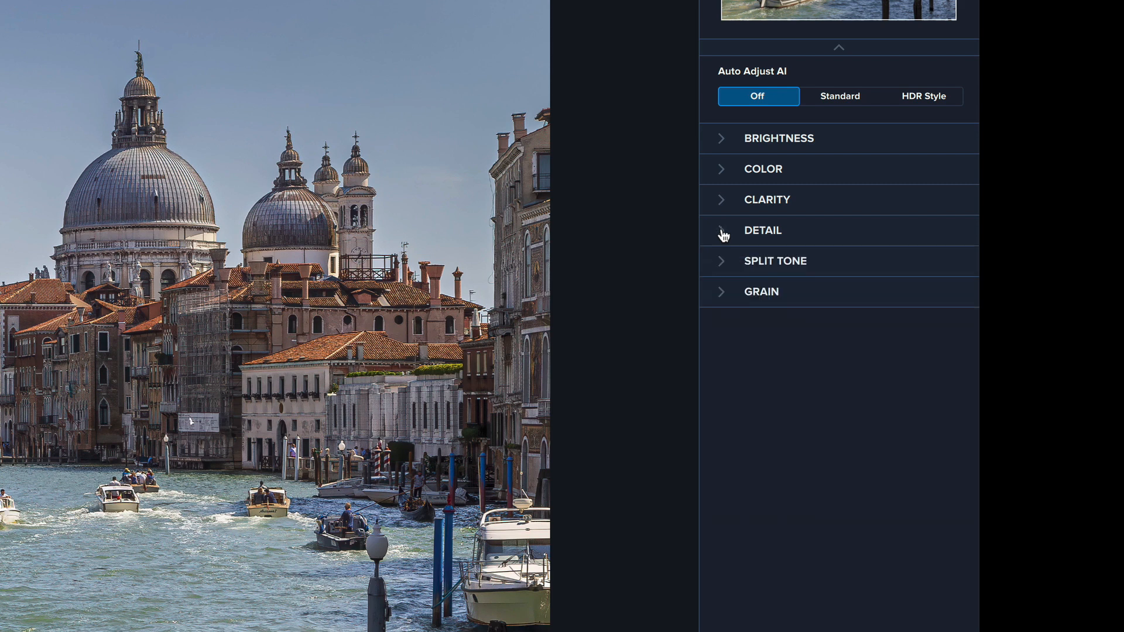
left_click(722, 271)
left_click(724, 272)
left_click(722, 293)
left_click(724, 293)
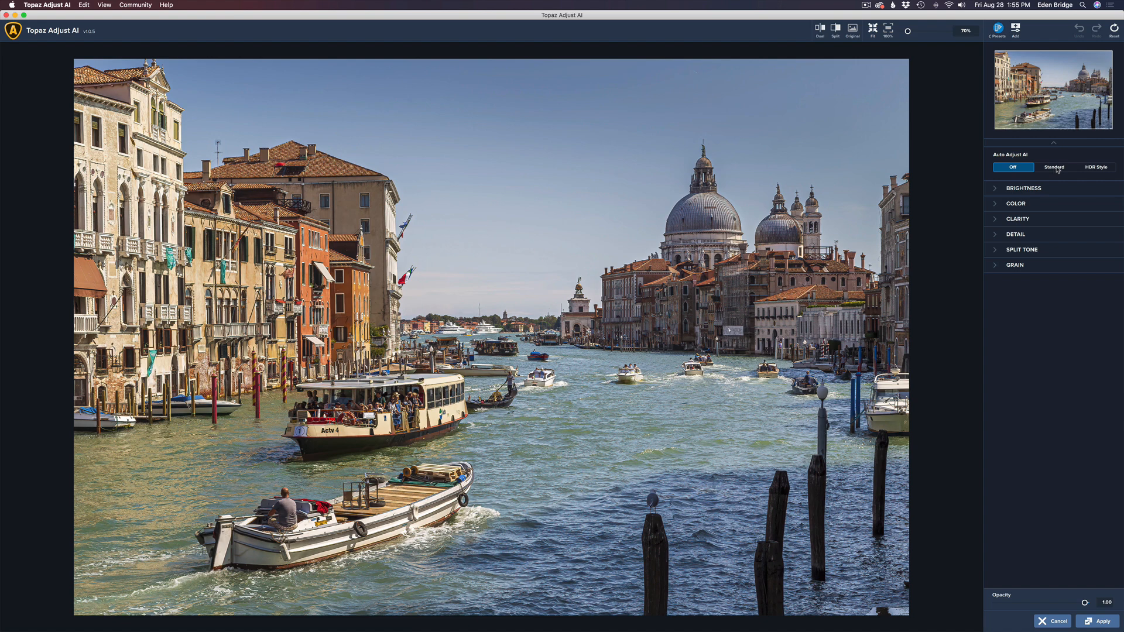
Step: Apply Auto Adjust AI in Standard mode to the Venice photo after comparing the preview with the original
left_click(1058, 169)
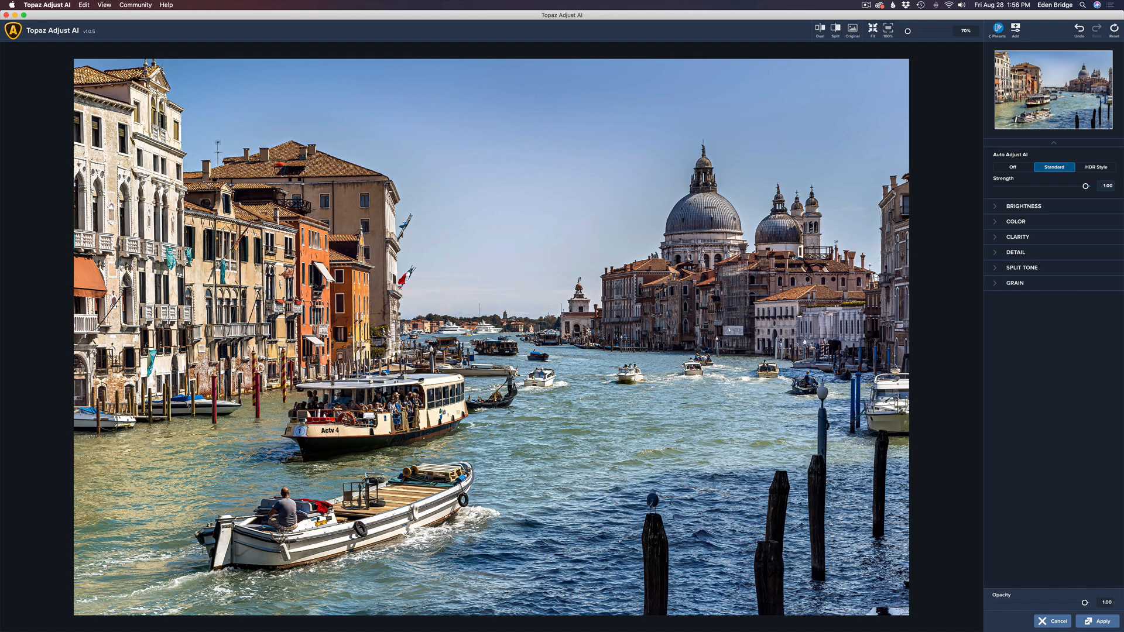
key("space")
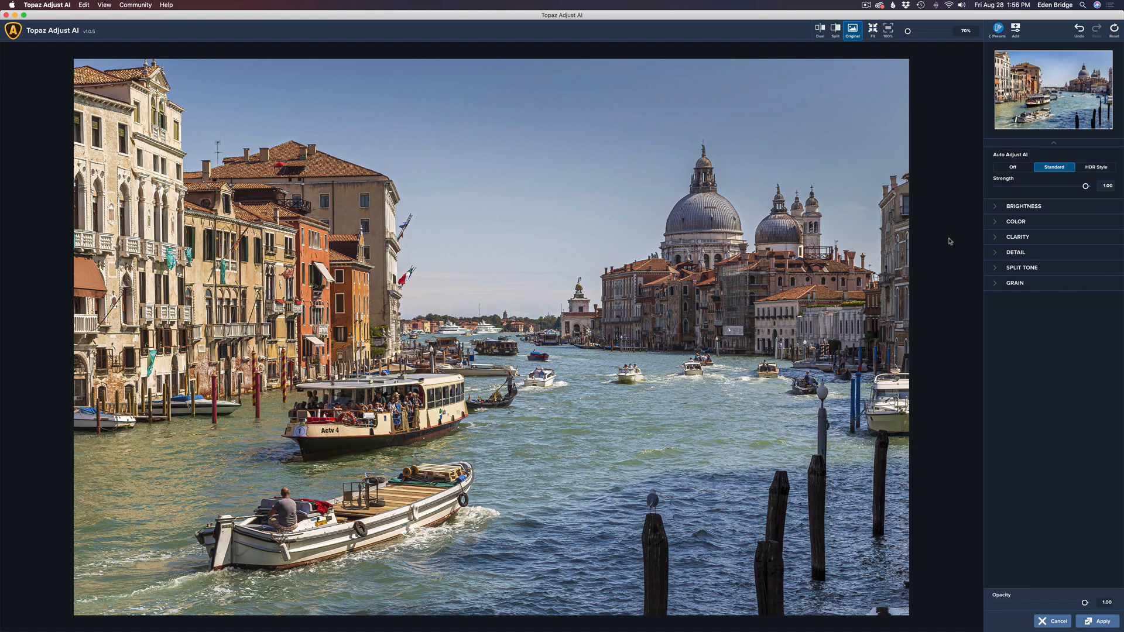
key("space")
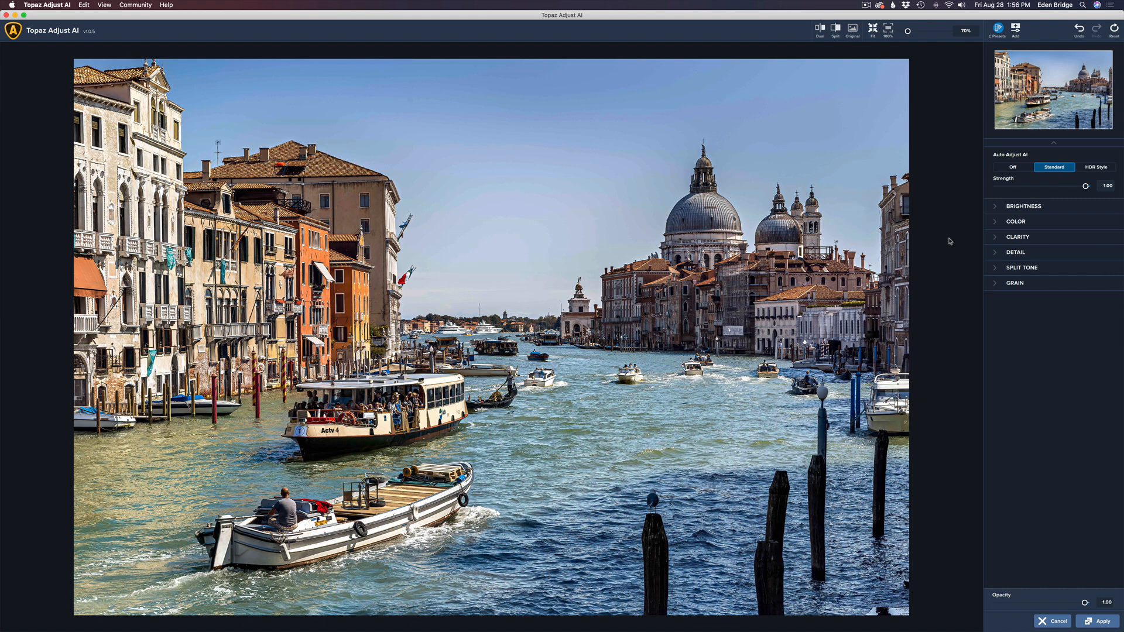
left_click(1103, 622)
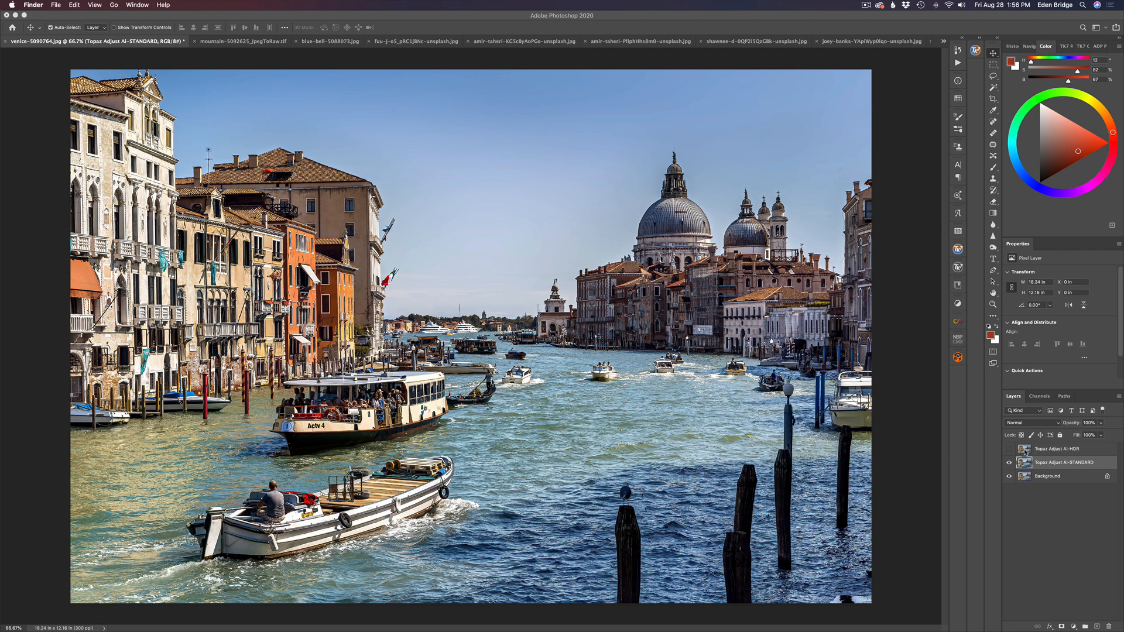
Step: Show and select the Topaz Adjust AI-HDR layer and open it in the Topaz Adjust AI filter
left_click(1008, 449)
left_click(1025, 450)
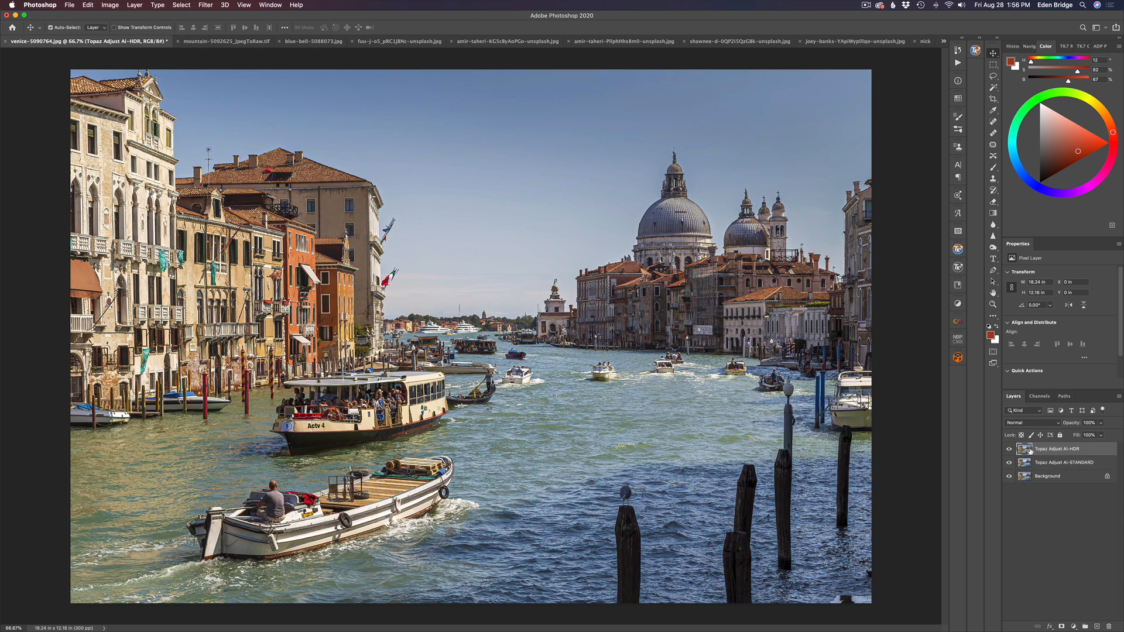
left_click(206, 5)
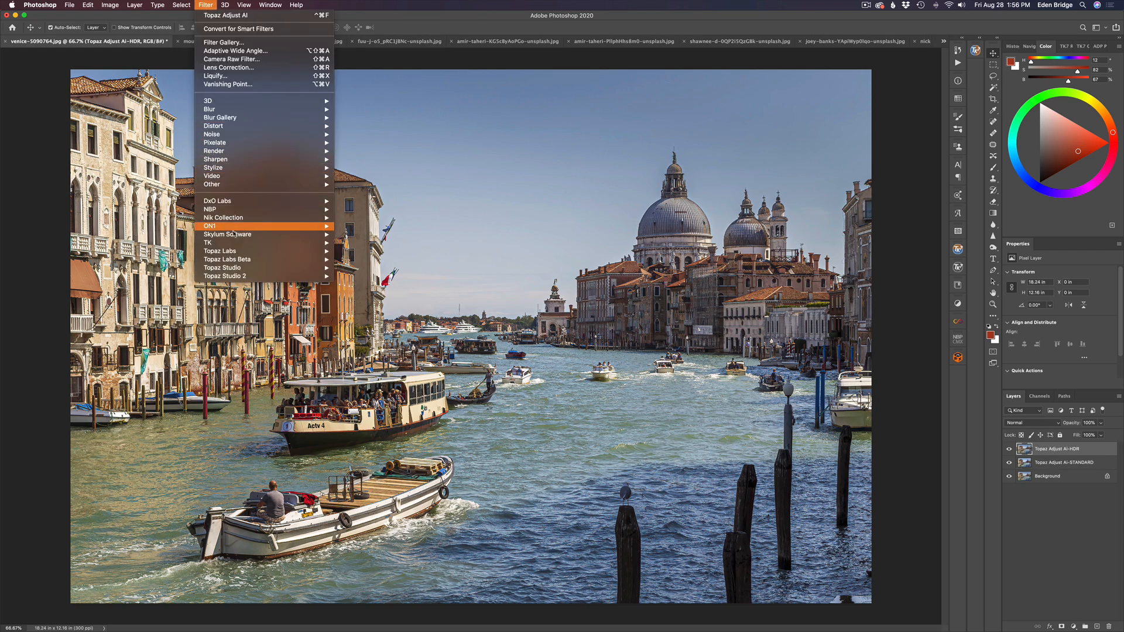
mouse_move(244, 246)
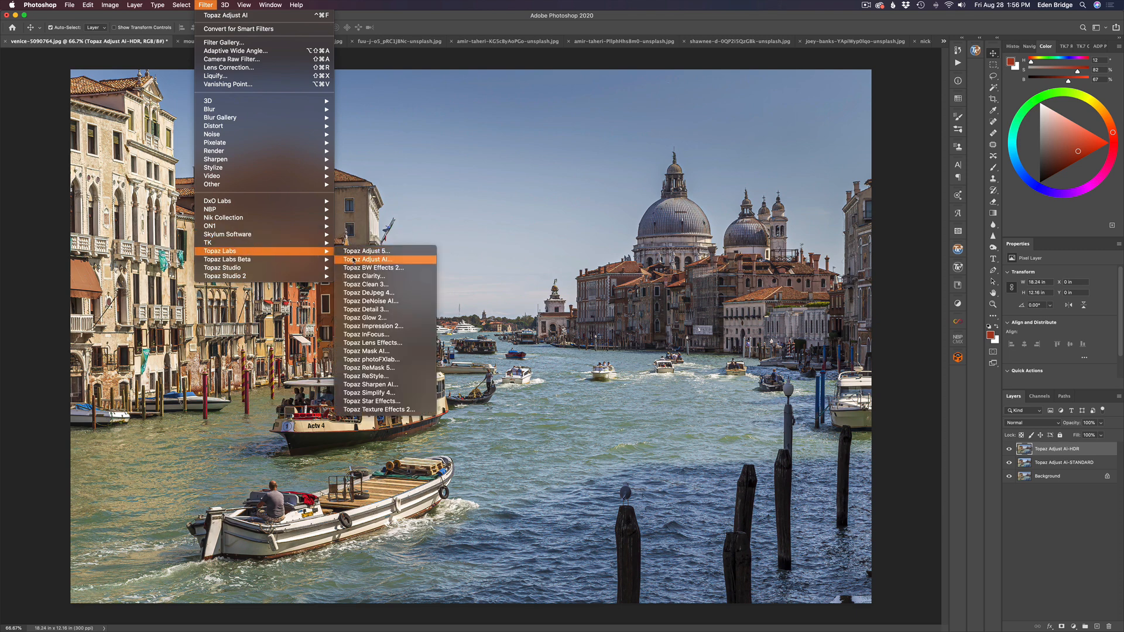
left_click(361, 260)
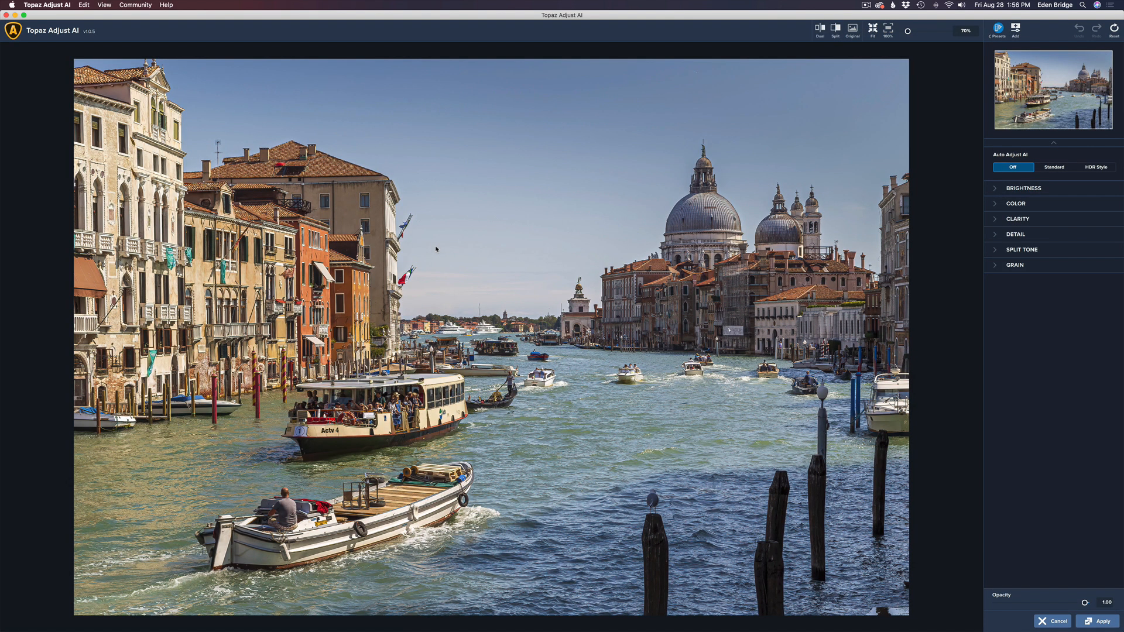
Step: Apply Auto Adjust AI in HDR Style mode to the layer after comparing the preview with the original
left_click(1096, 168)
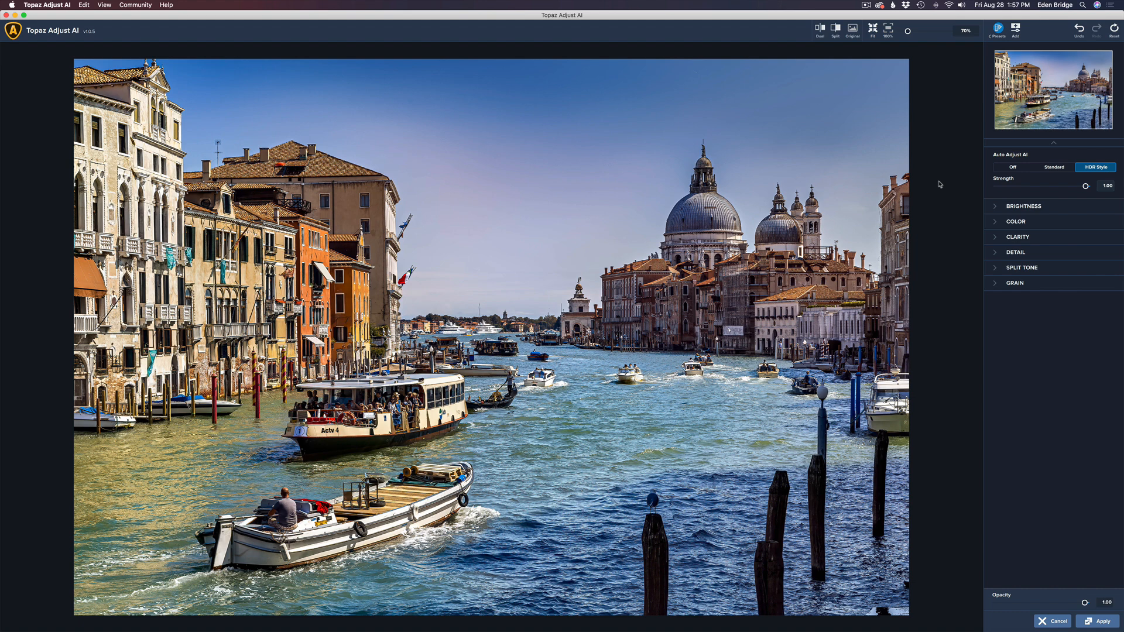
key("space")
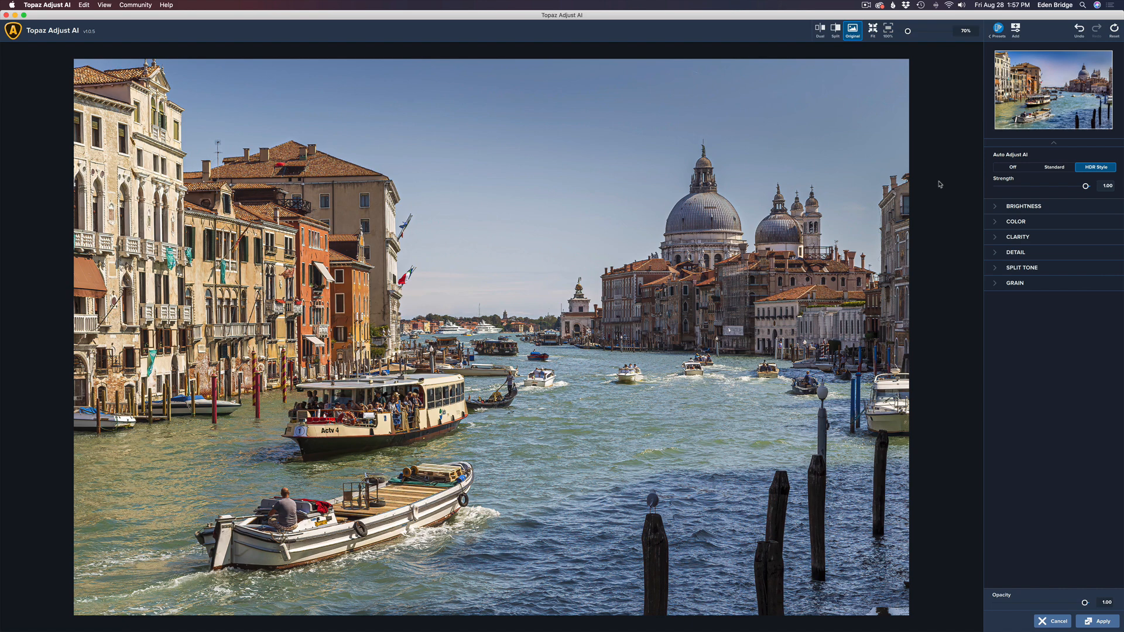
key("space")
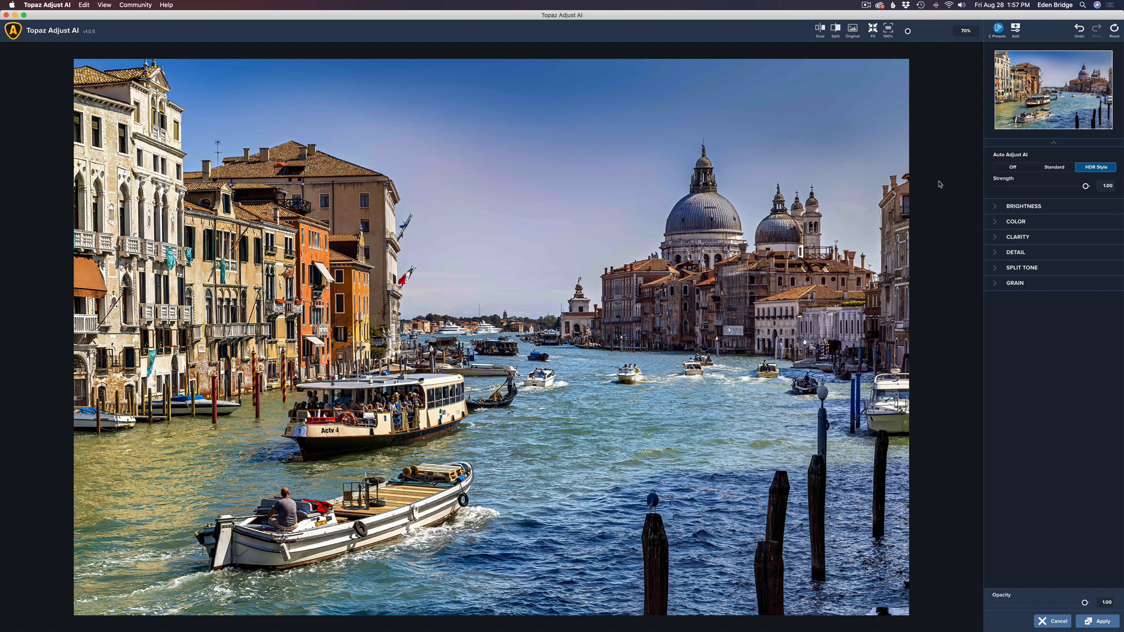
left_click(1101, 622)
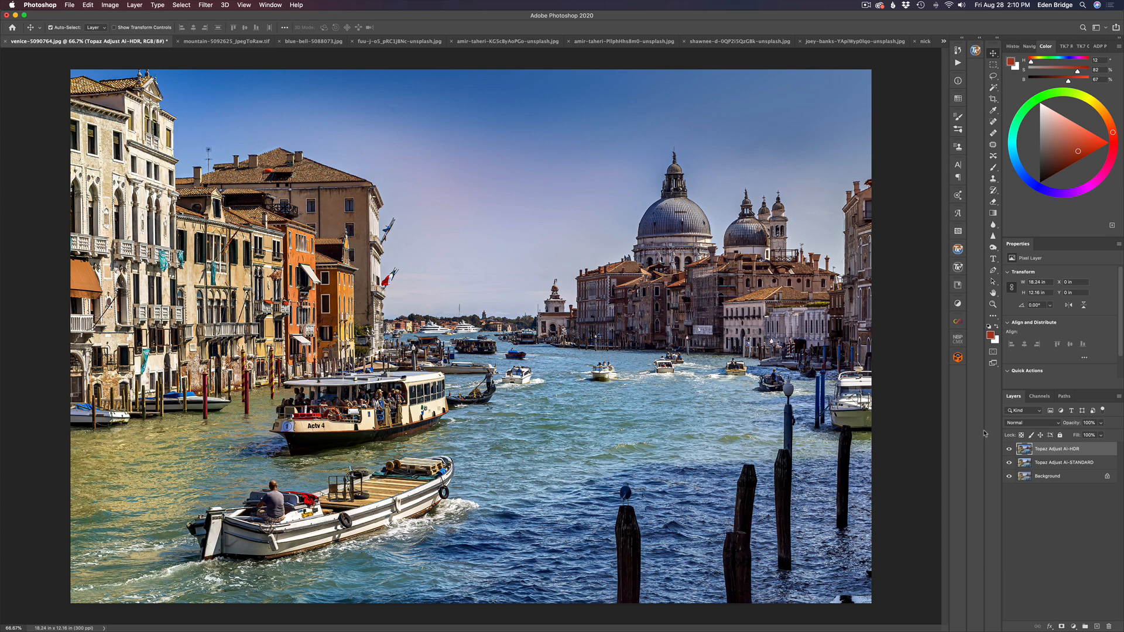
Step: Hide both Topaz layers and compare the Topaz Adjust AI-STANDARD layer with the original Background by toggling its visibility
left_click(1009, 449)
left_click(1008, 463)
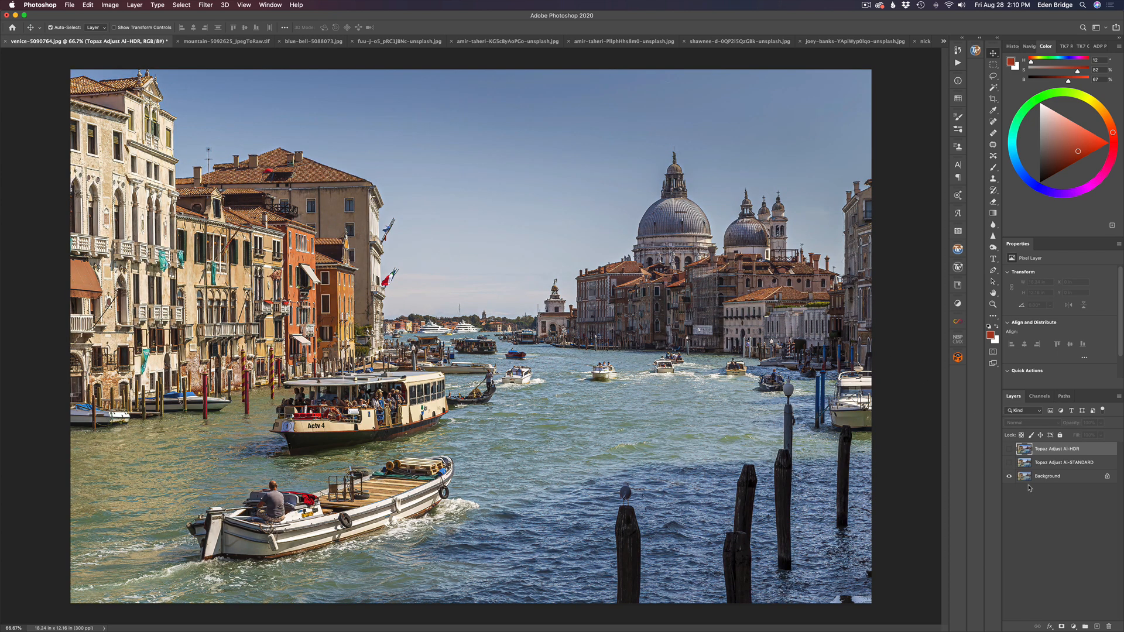
left_click(1008, 463)
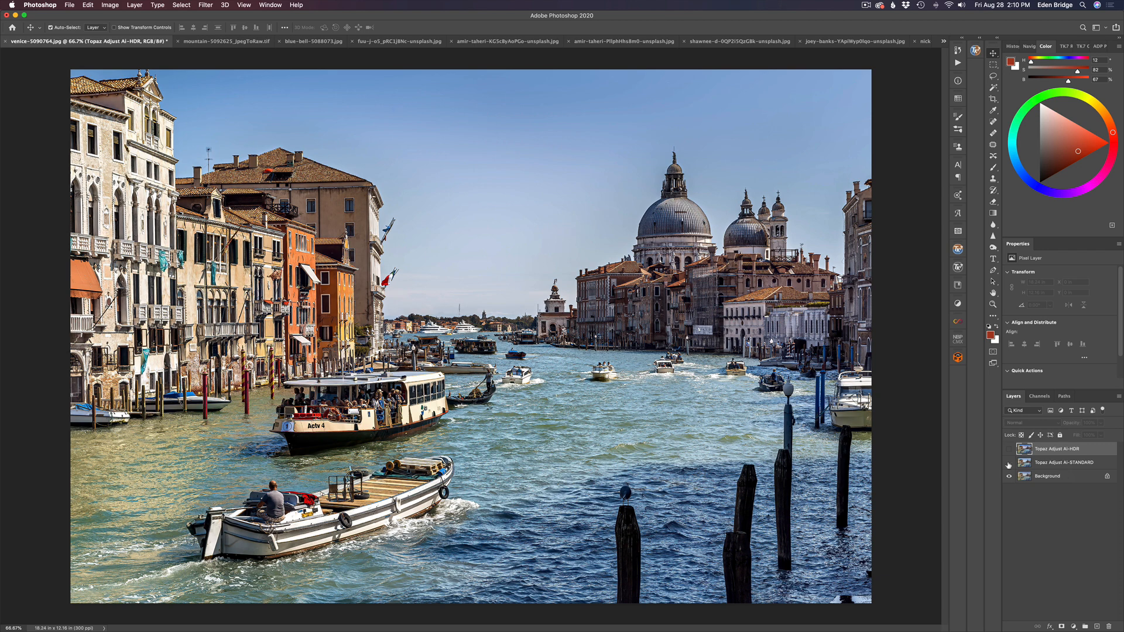
left_click(1008, 464)
left_click(1008, 463)
left_click(1008, 464)
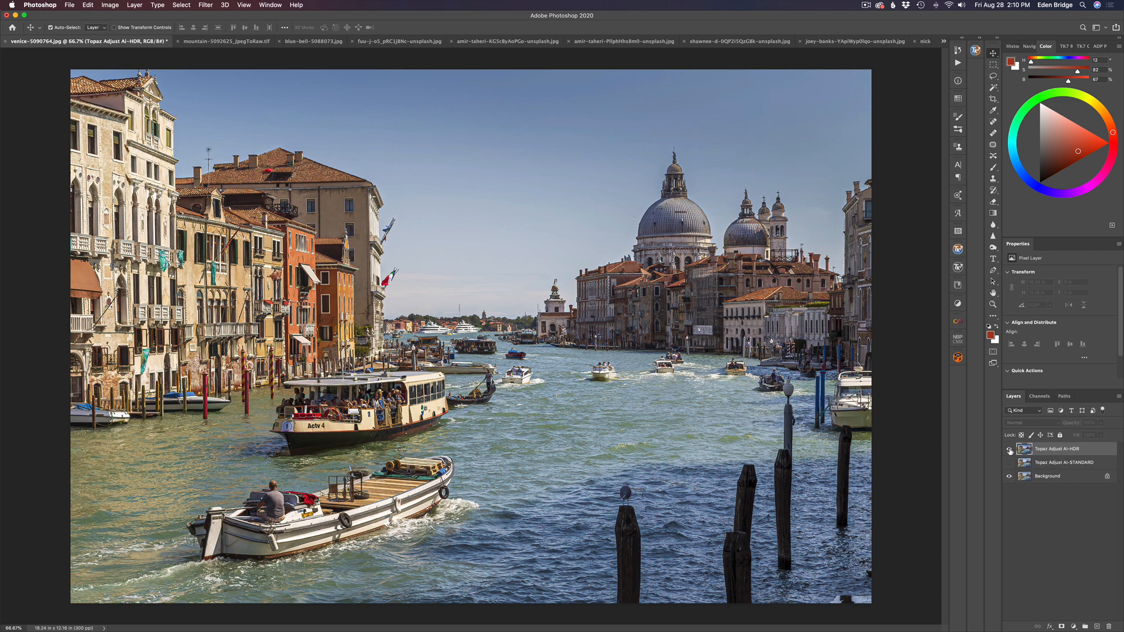
Step: Compare the Topaz Adjust AI-HDR layer with the Background and with the Standard layer, leaving both Topaz layers shown
left_click(1009, 449)
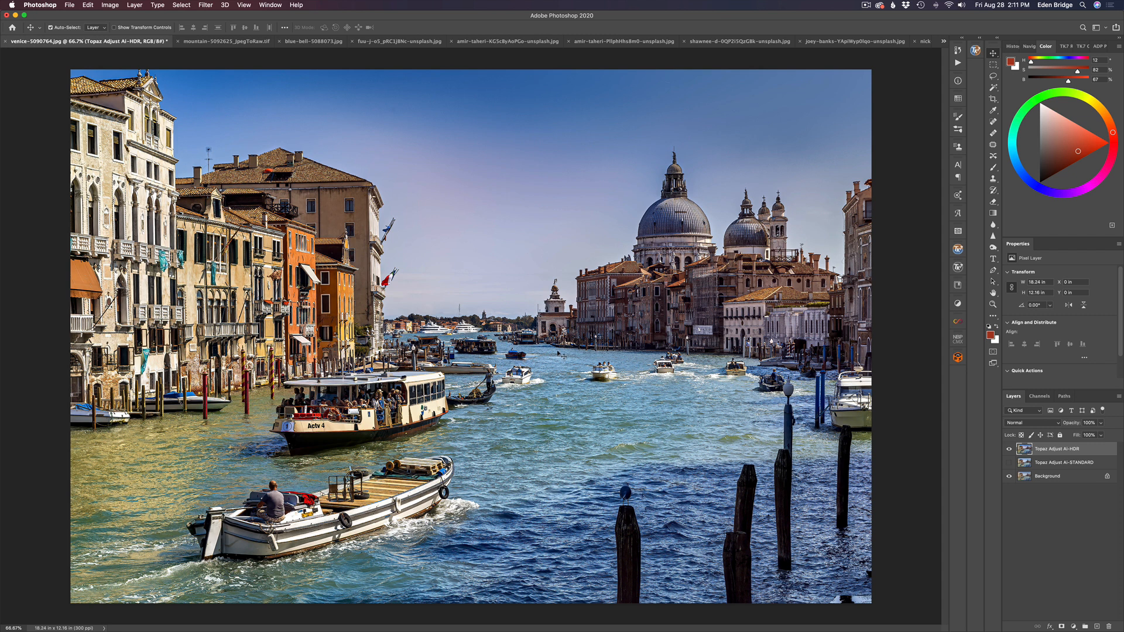
left_click(1009, 450)
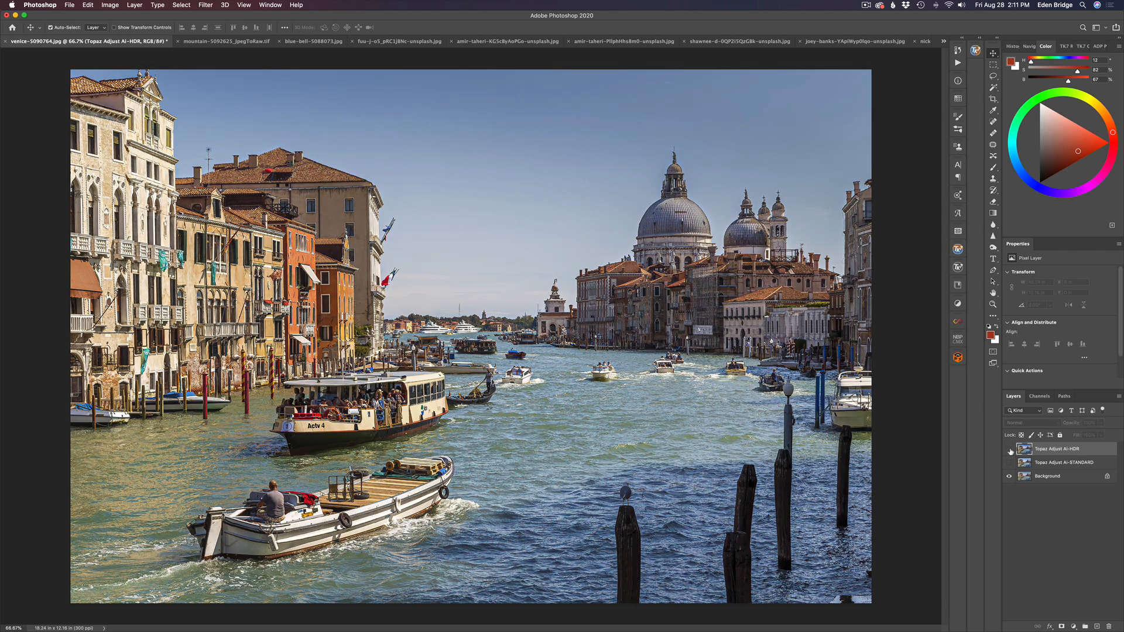
left_click(1009, 450)
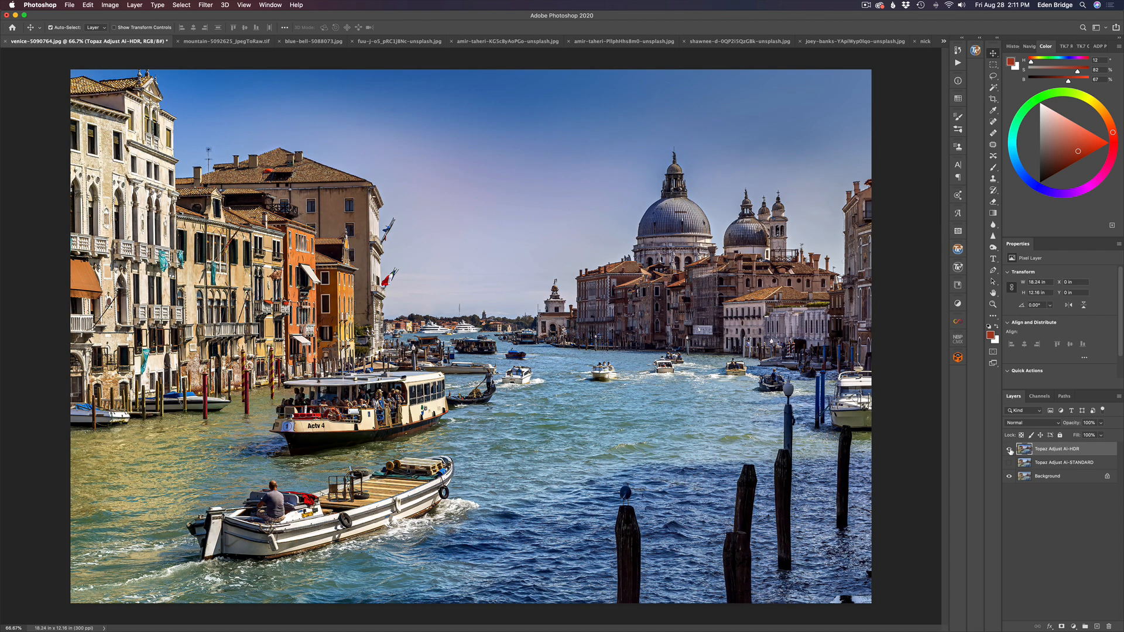
left_click(1009, 449)
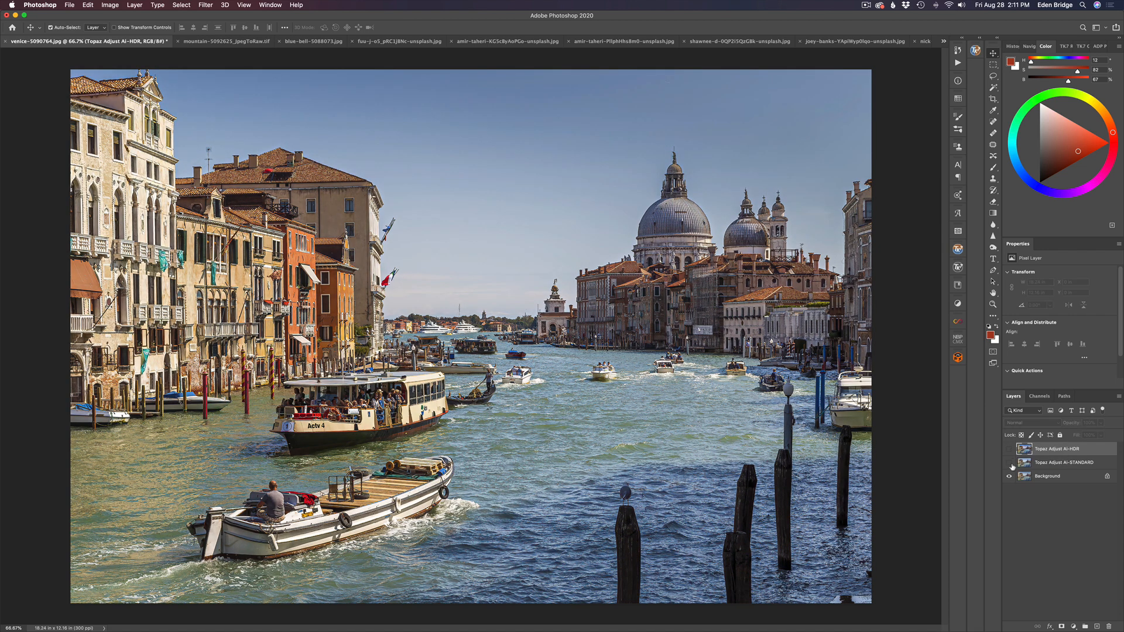
left_click(1009, 463)
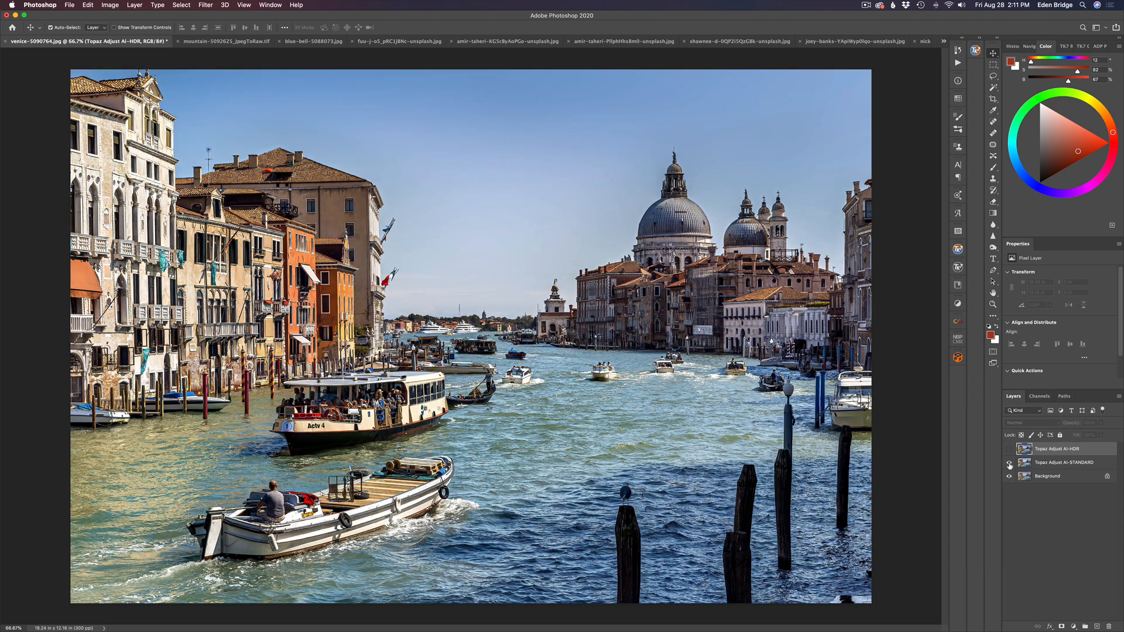
left_click(1009, 449)
left_click(1009, 449)
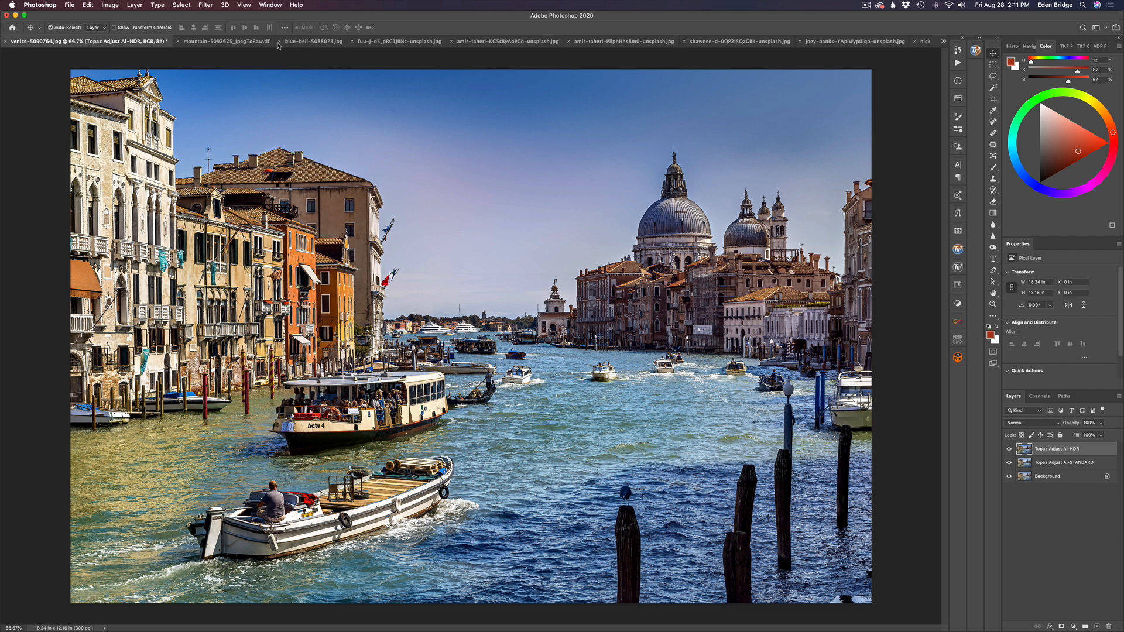
Step: Switch to the mountain-5092625_JpegToRaw.tif document and compare its Standard and HDR layers in turn with the Background
left_click(226, 42)
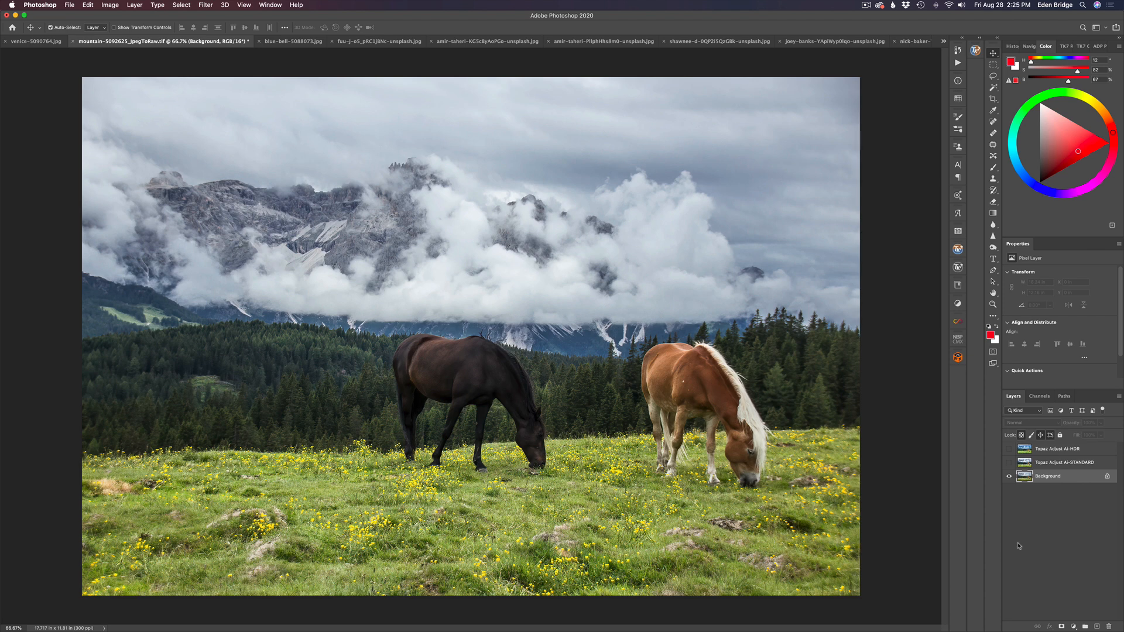
left_click(1009, 462)
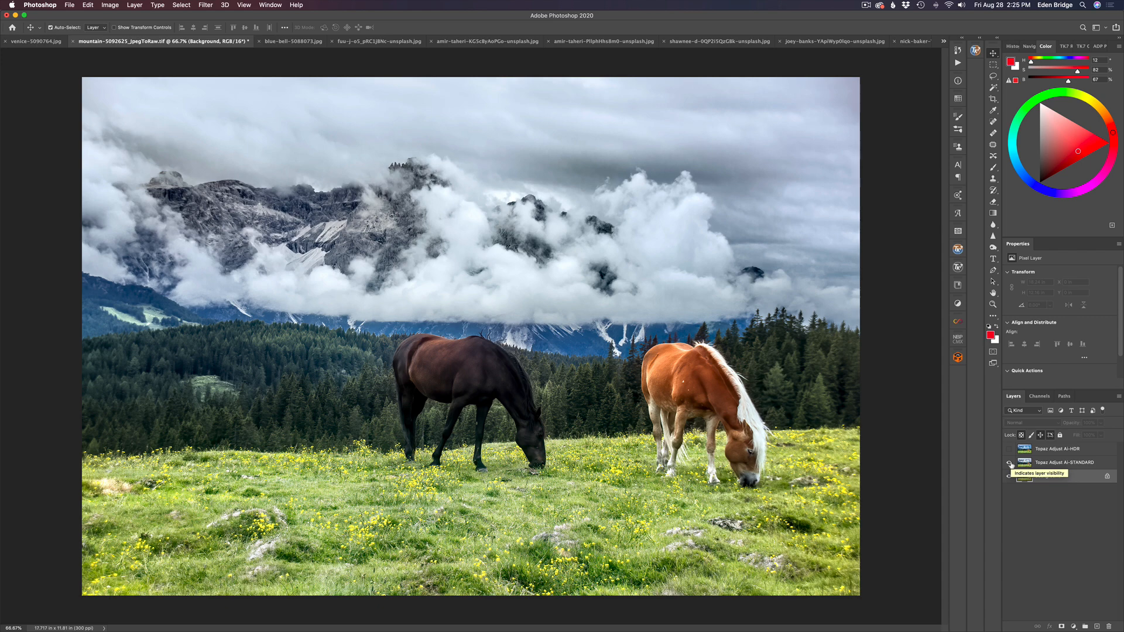
left_click(1010, 463)
left_click(1010, 463)
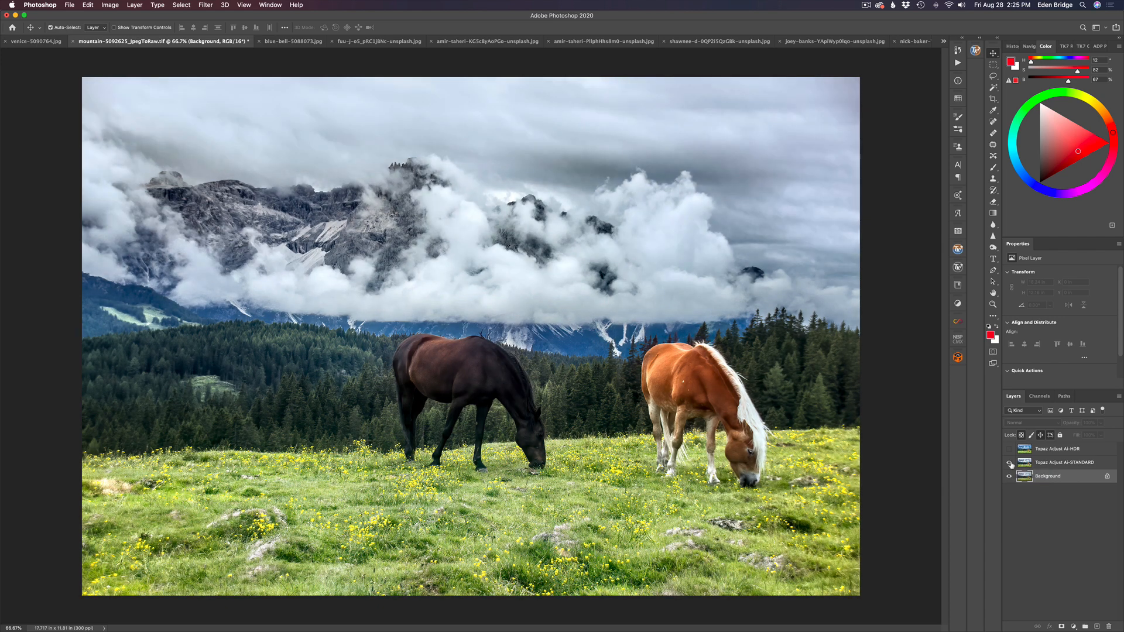
left_click(1009, 463)
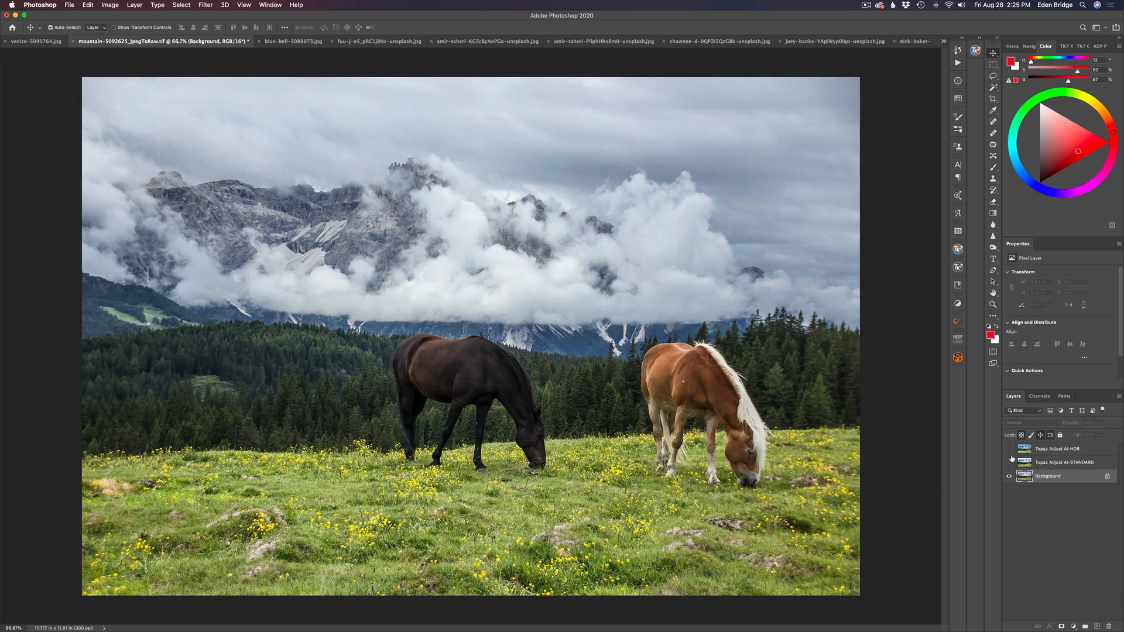
left_click(1009, 450)
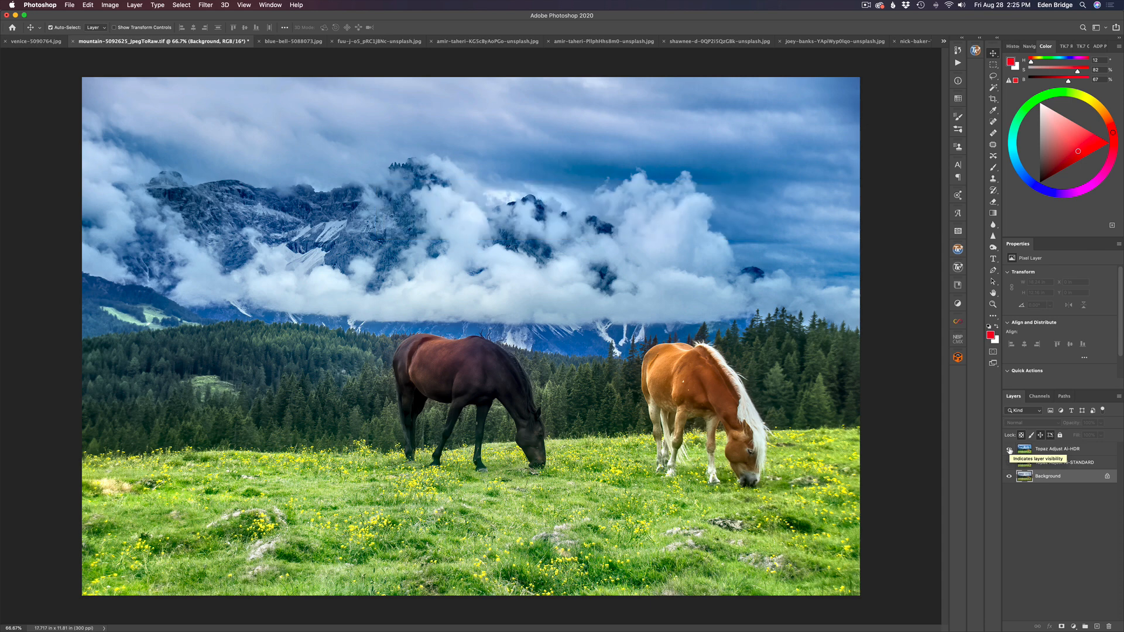
left_click(1009, 449)
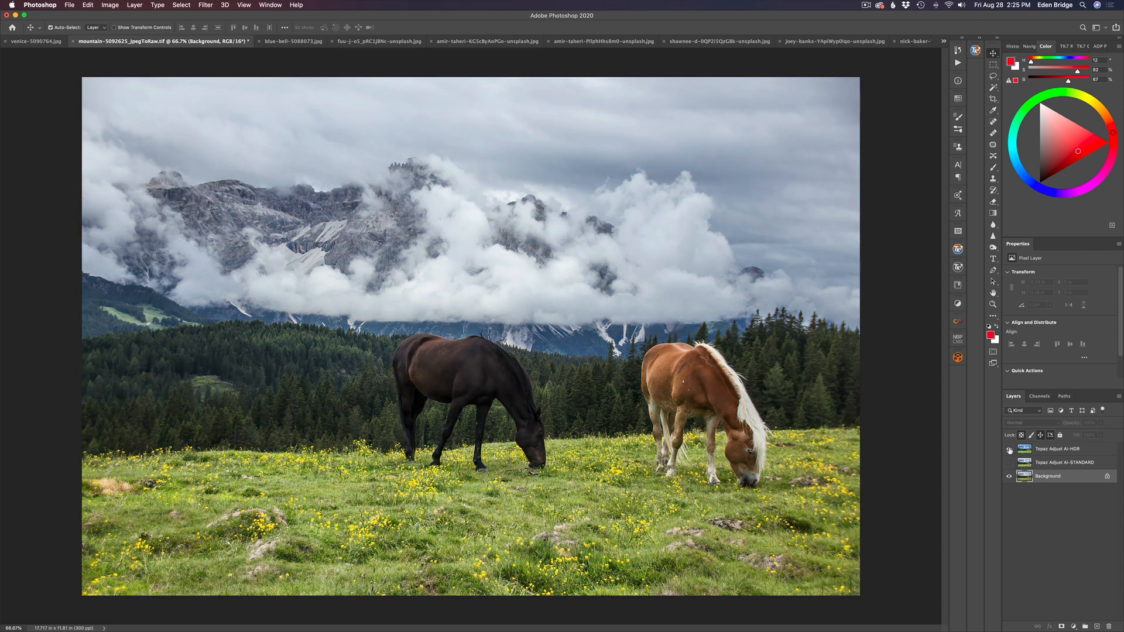
Step: Show the Topaz Adjust AI-HDR layer of the mountain photo and reduce its opacity to 71%
left_click(1010, 450)
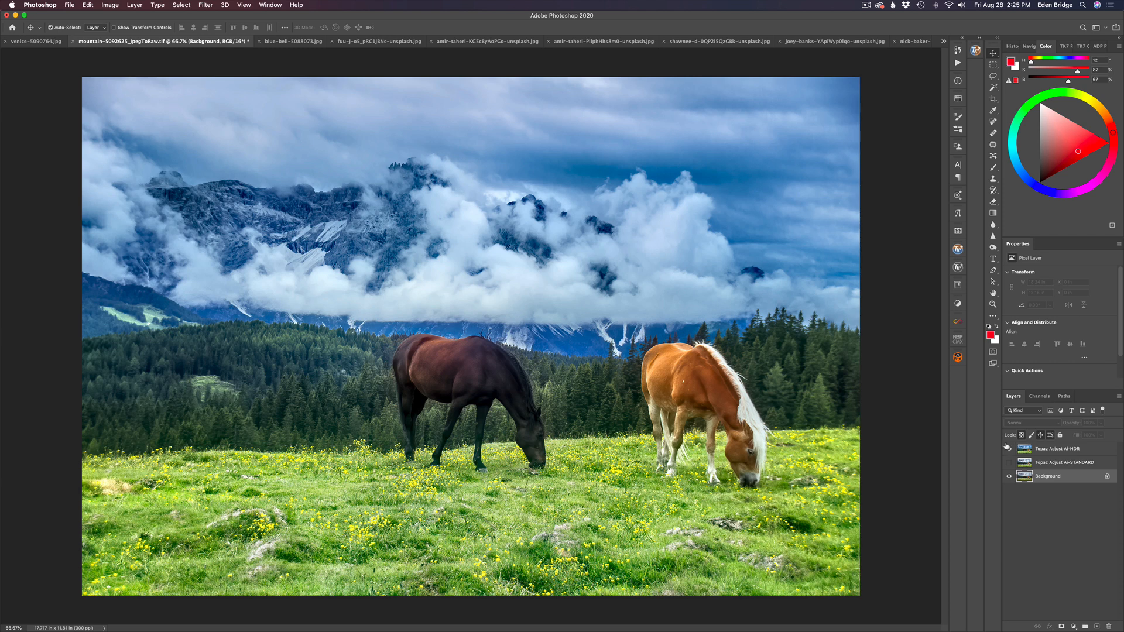
left_click(1046, 449)
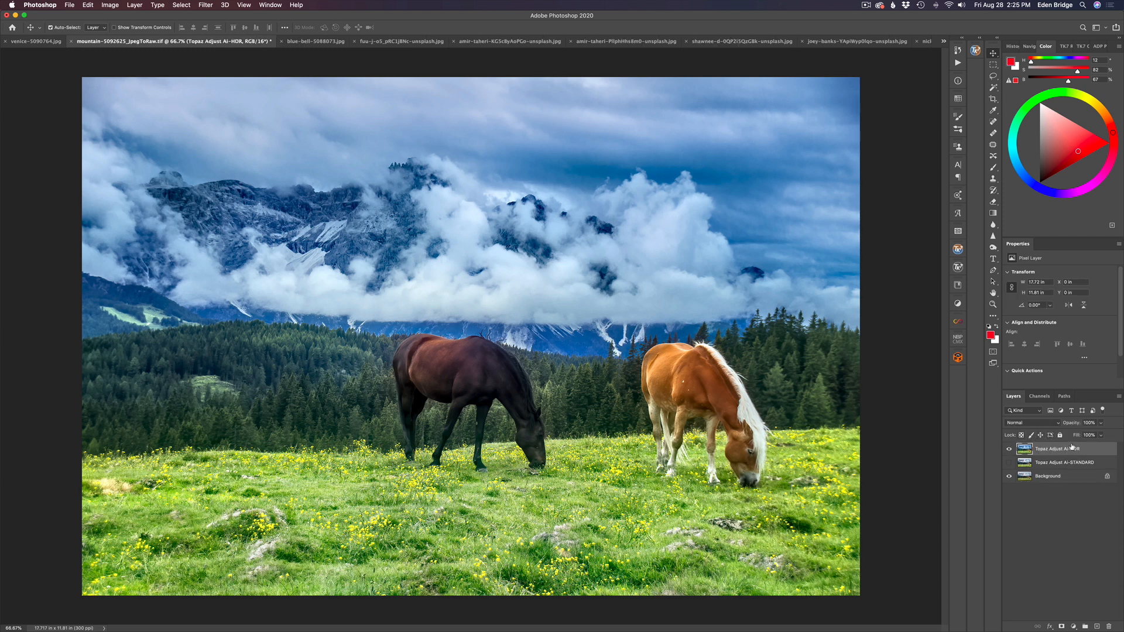
left_click_drag(1074, 426, 1061, 426)
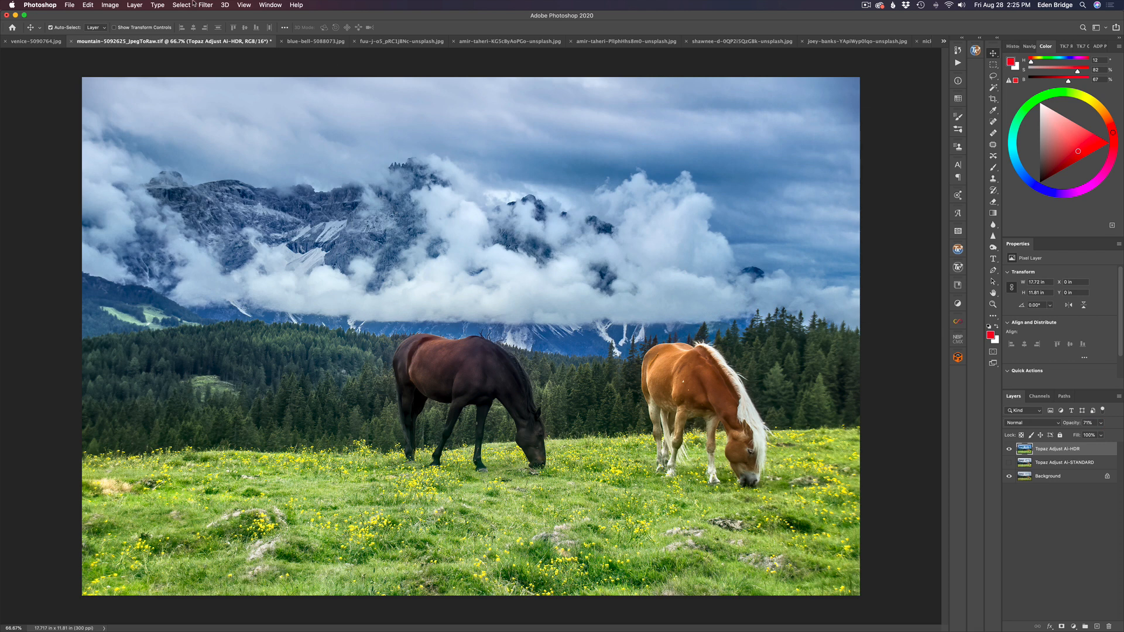
Step: Switch to the blue-bell-5088073.jpg document and compare its Topaz Standard layer with the Background by toggling visibility, leaving it hidden
left_click(309, 42)
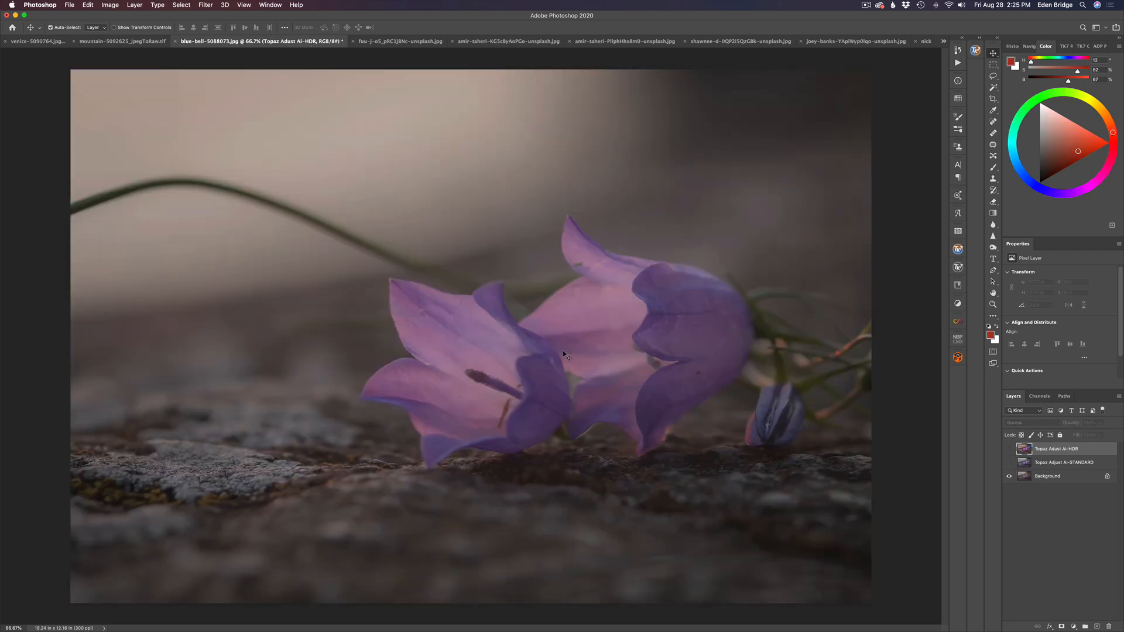
left_click(1009, 463)
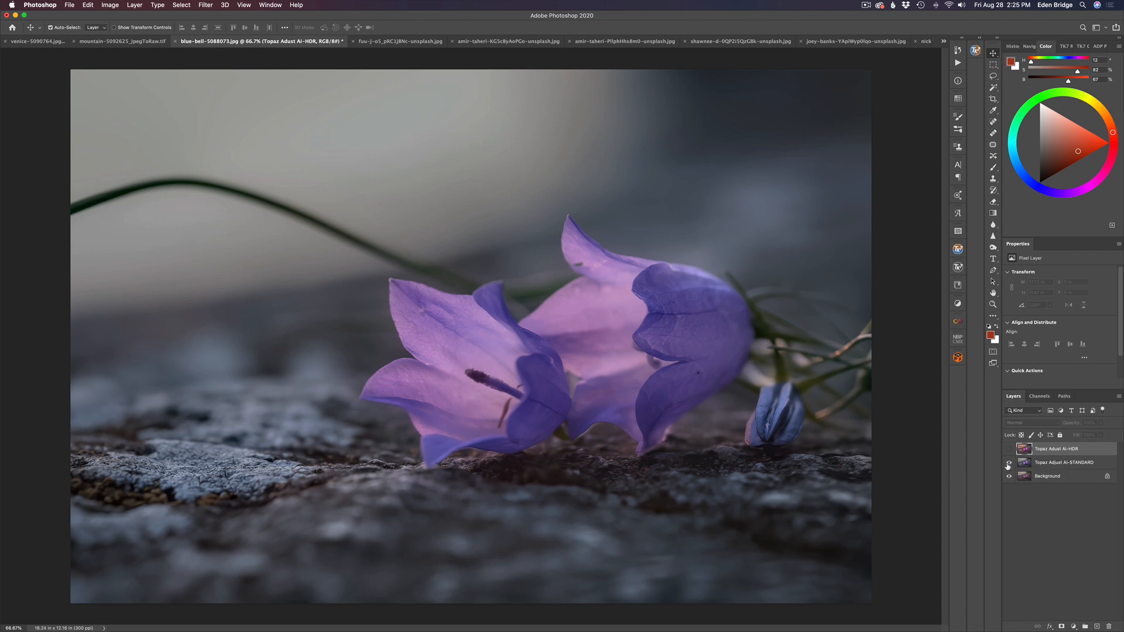
left_click(1009, 463)
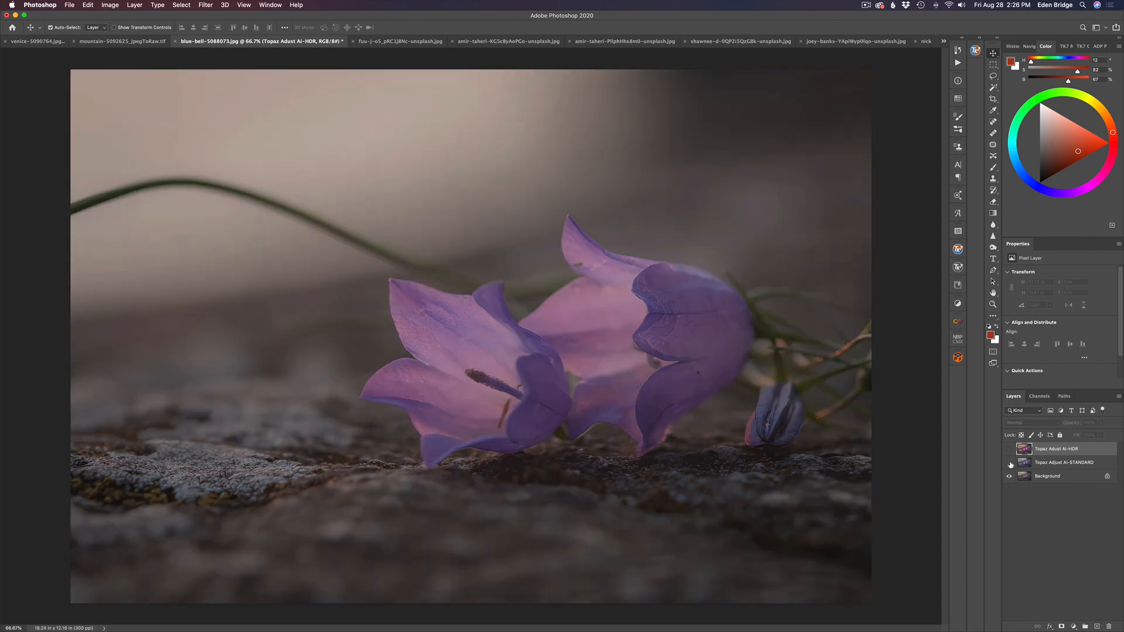
left_click(1010, 463)
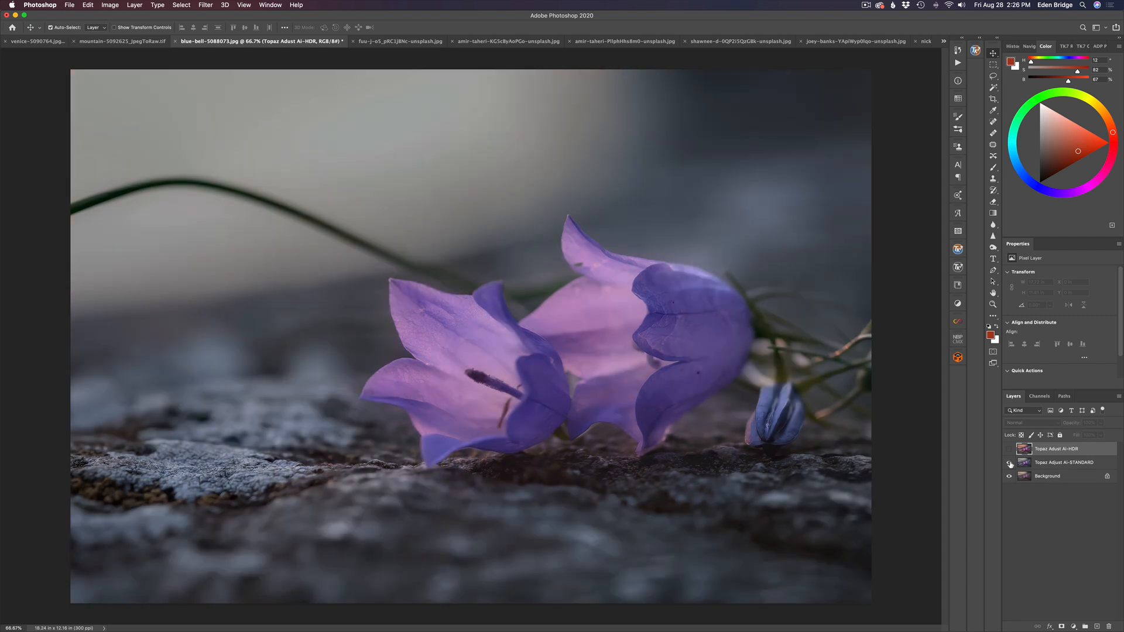
left_click(1009, 463)
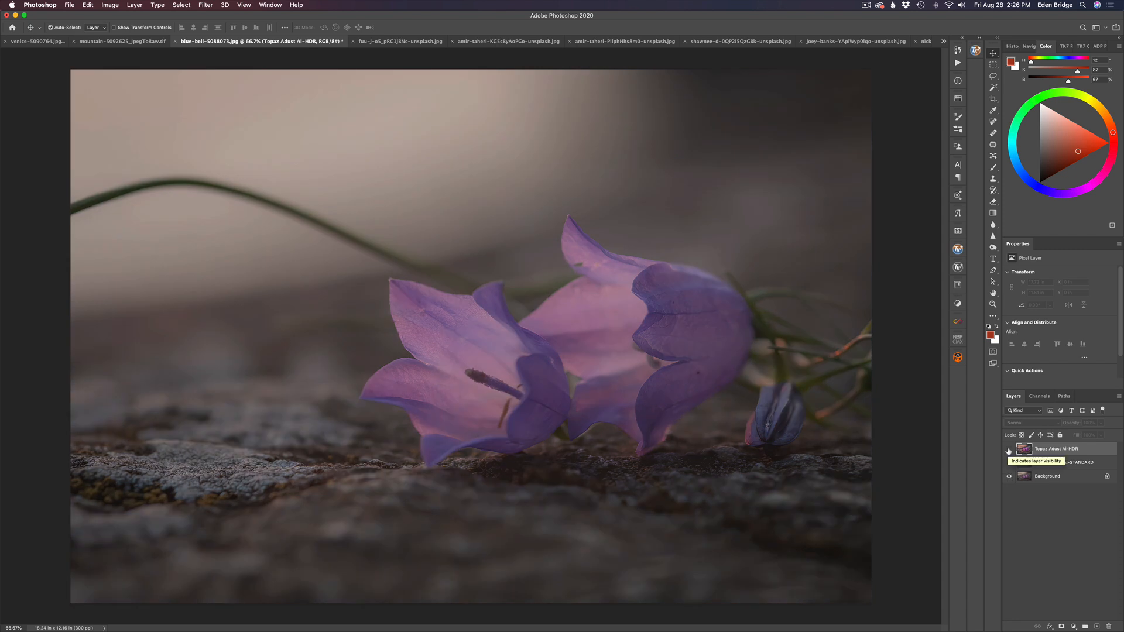
Step: Show the bluebell photo's Topaz HDR layer, reduce its opacity to 77%, and compare it with the Background
left_click(1009, 450)
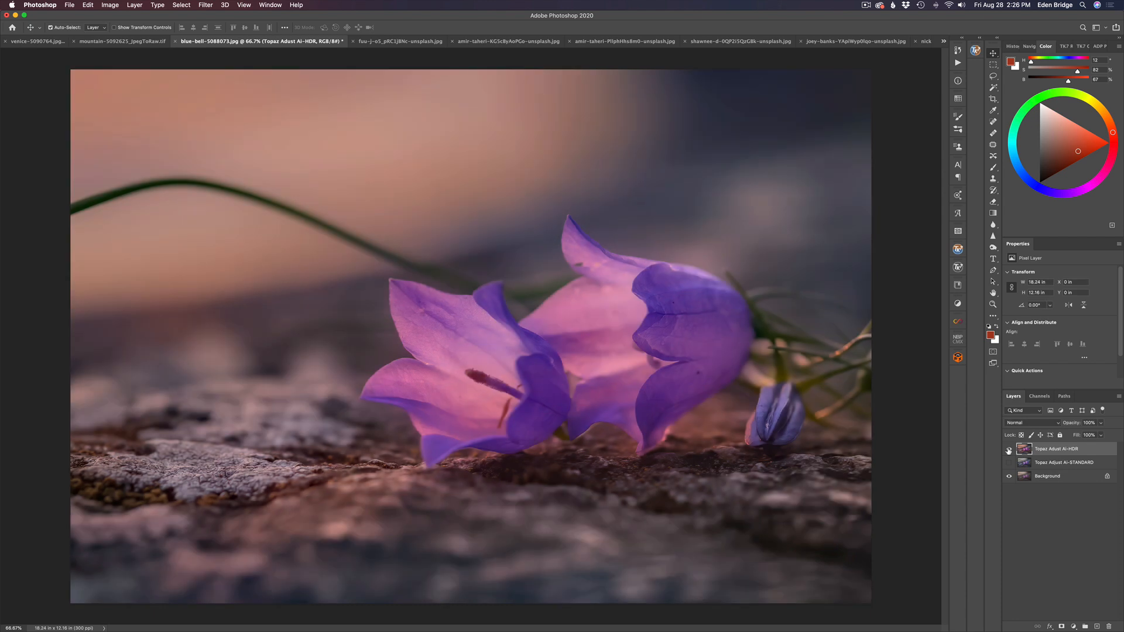
left_click_drag(1075, 426, 1065, 425)
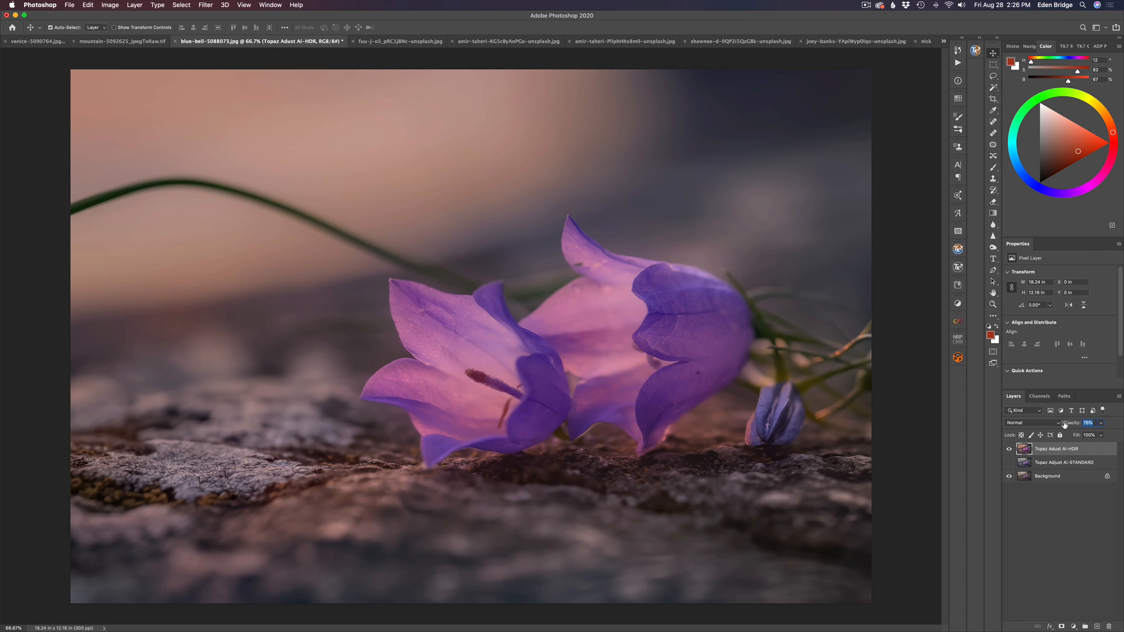
left_click_drag(1064, 425, 1066, 426)
left_click_drag(1066, 424, 1066, 425)
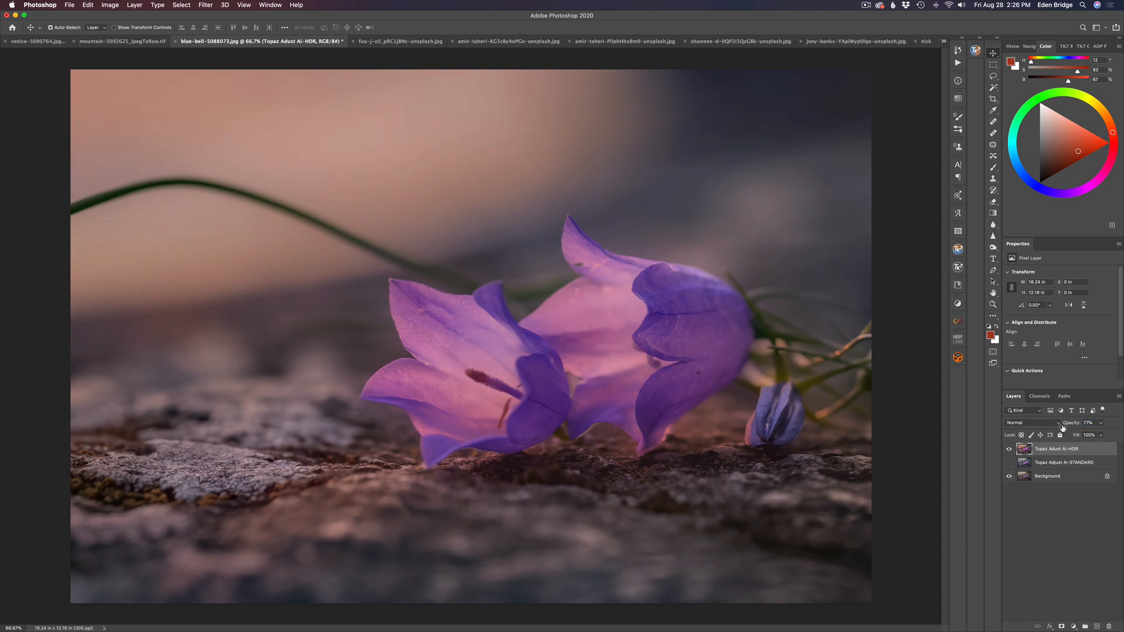
left_click(1009, 451)
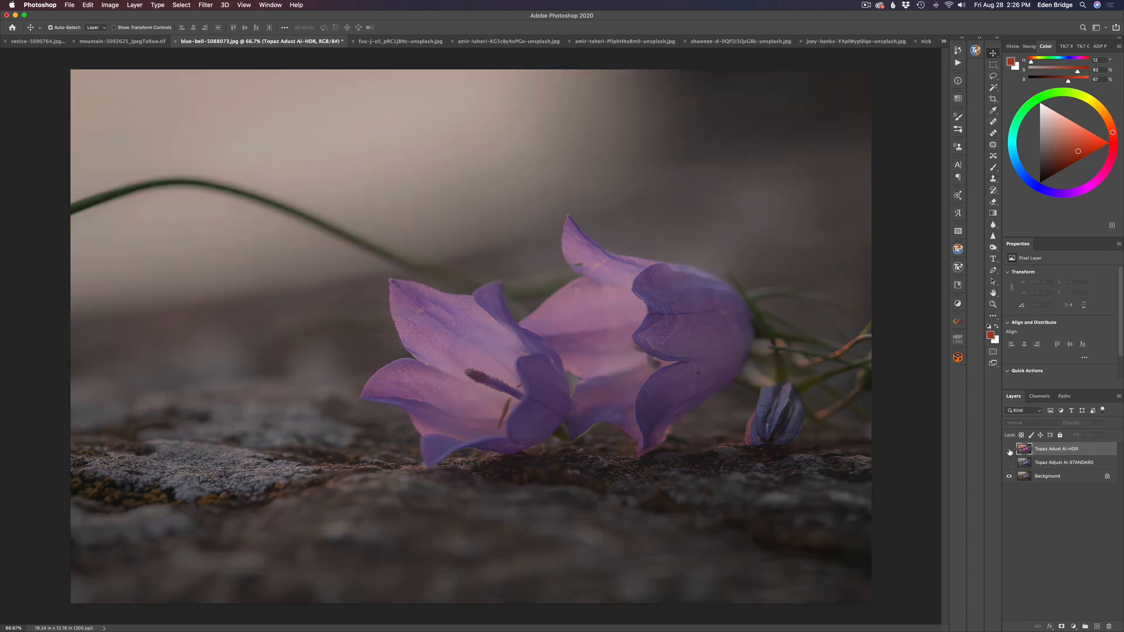
left_click(1009, 451)
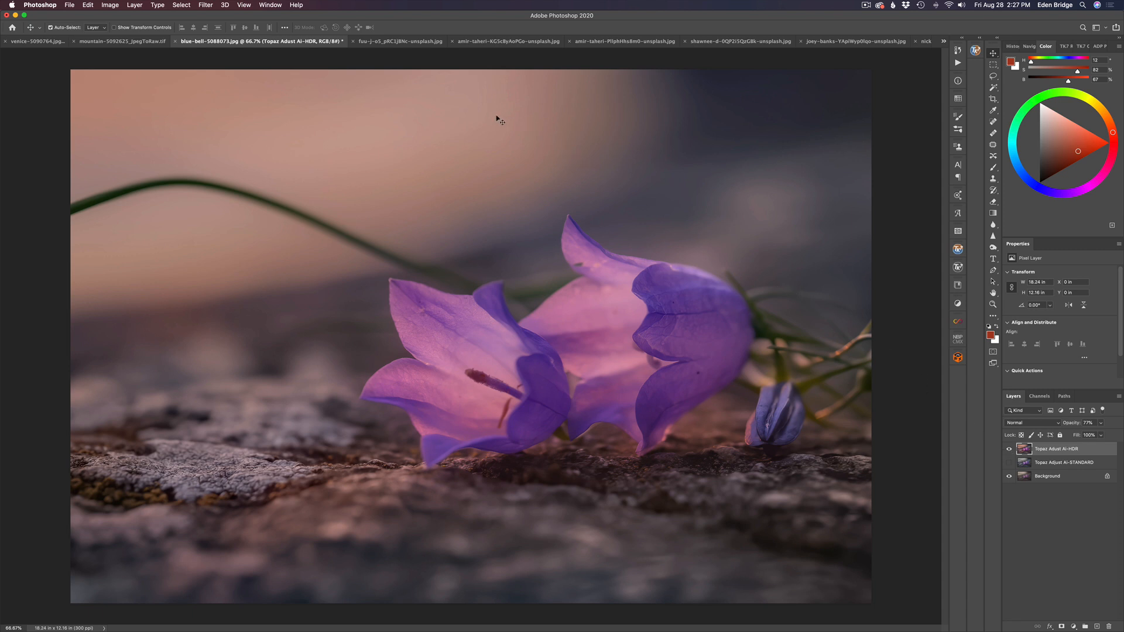
Step: Switch to the sleeping dog document and compare its Topaz Adjust AI-STANDARD layer with the Background, leaving the layer hidden
left_click(403, 43)
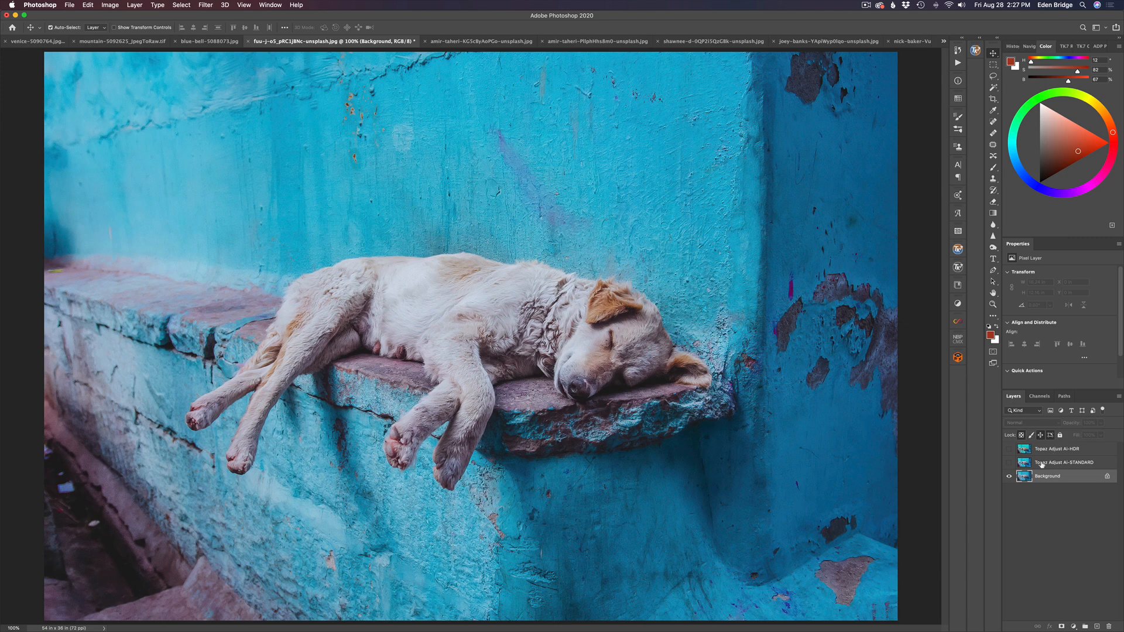
left_click(1009, 463)
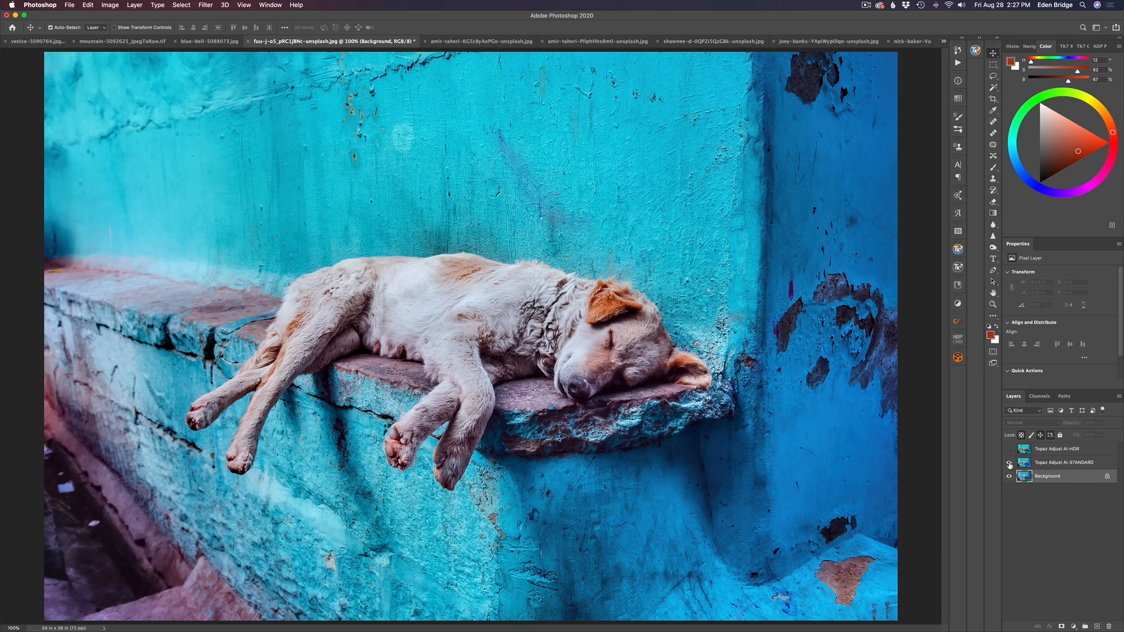
left_click(1009, 465)
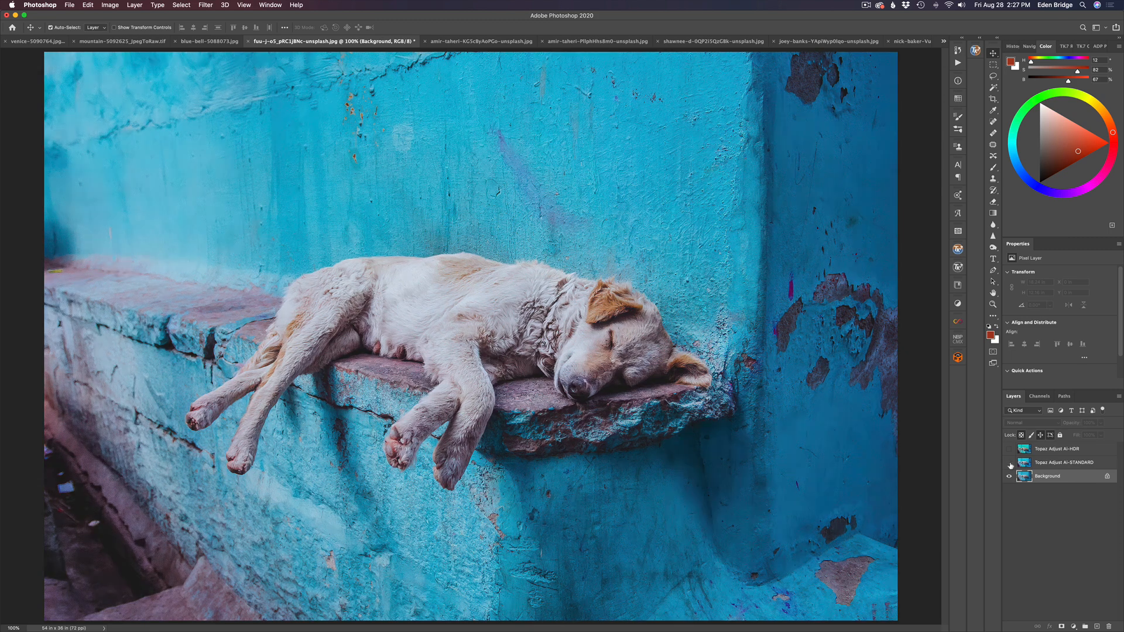
left_click(1009, 464)
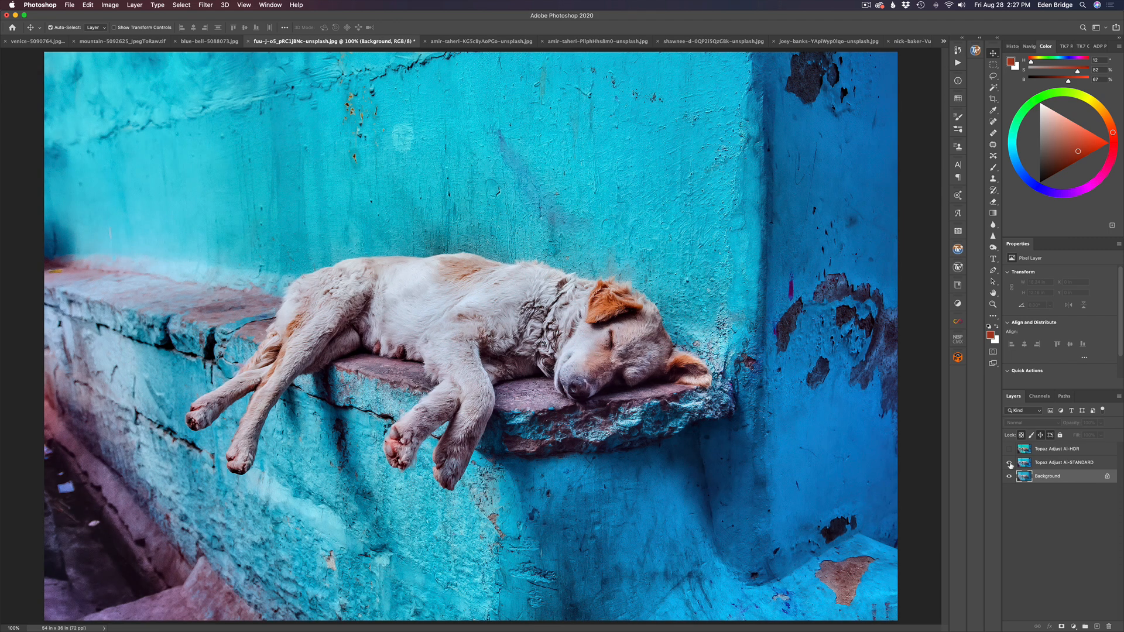
left_click(1009, 464)
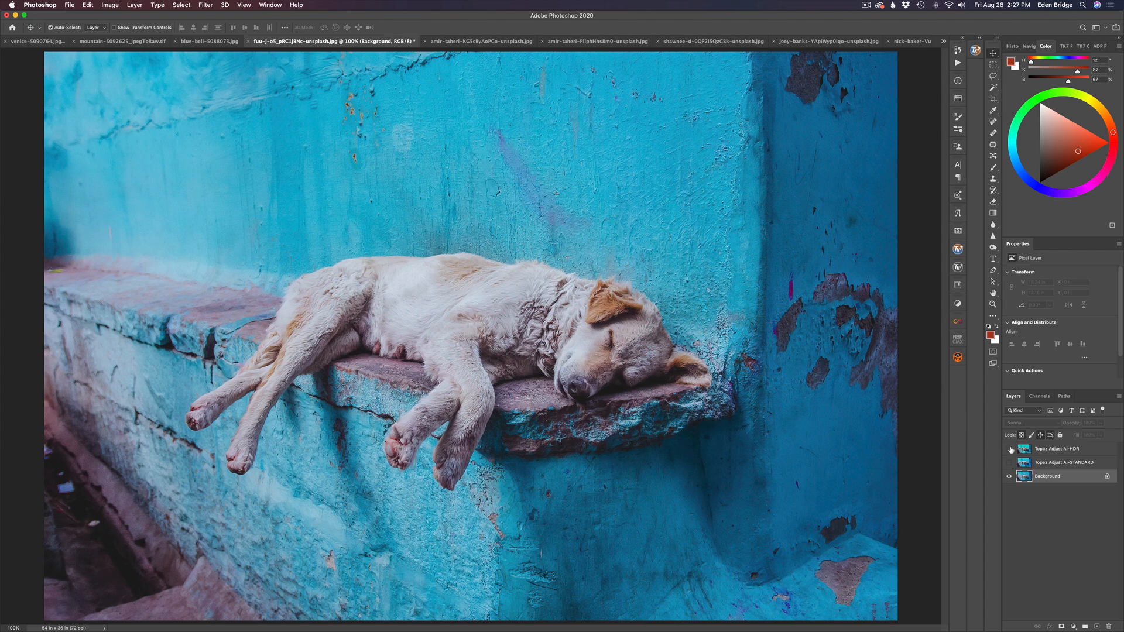
Step: Compare the dog photo's Topaz Adjust AI-HDR layer with the Background by toggling its visibility, leaving the layer shown
left_click(1009, 449)
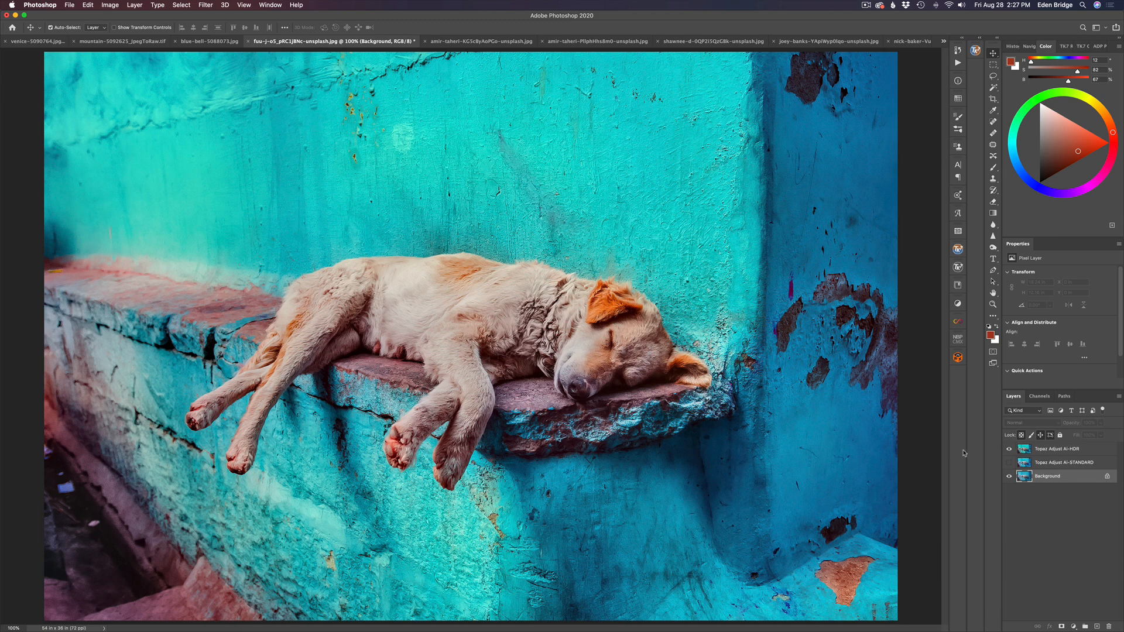
left_click(1010, 449)
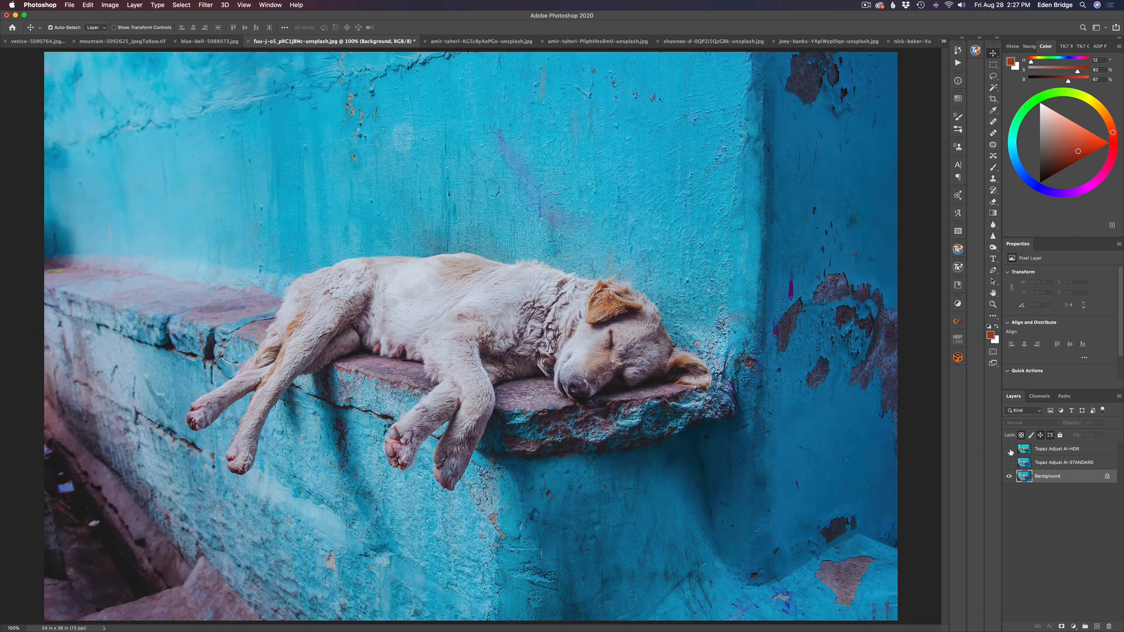
left_click(1009, 449)
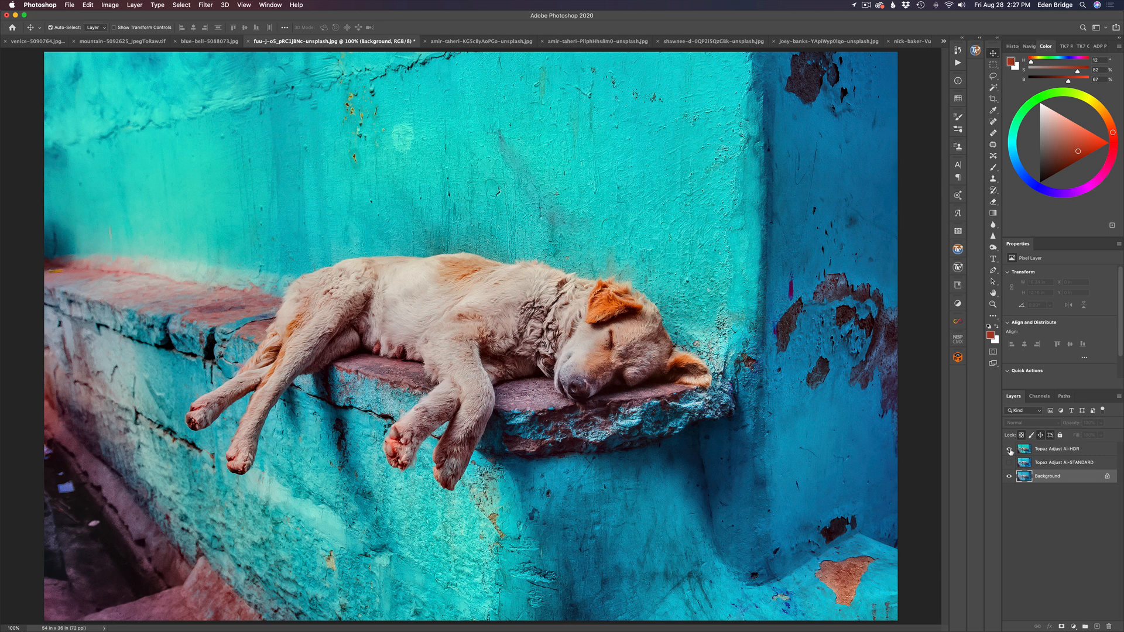
Step: Switch to the snowy portrait with the orange coat and compare its Topaz Adjust AI-STANDARD layer with the Background, leaving it hidden
left_click(471, 41)
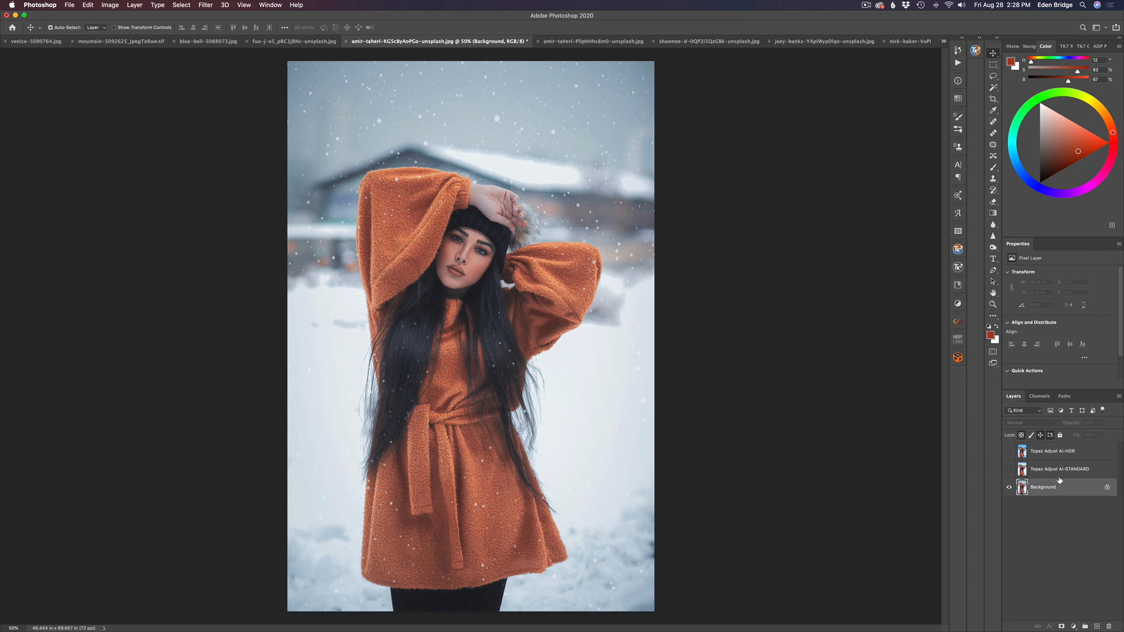
left_click(1009, 470)
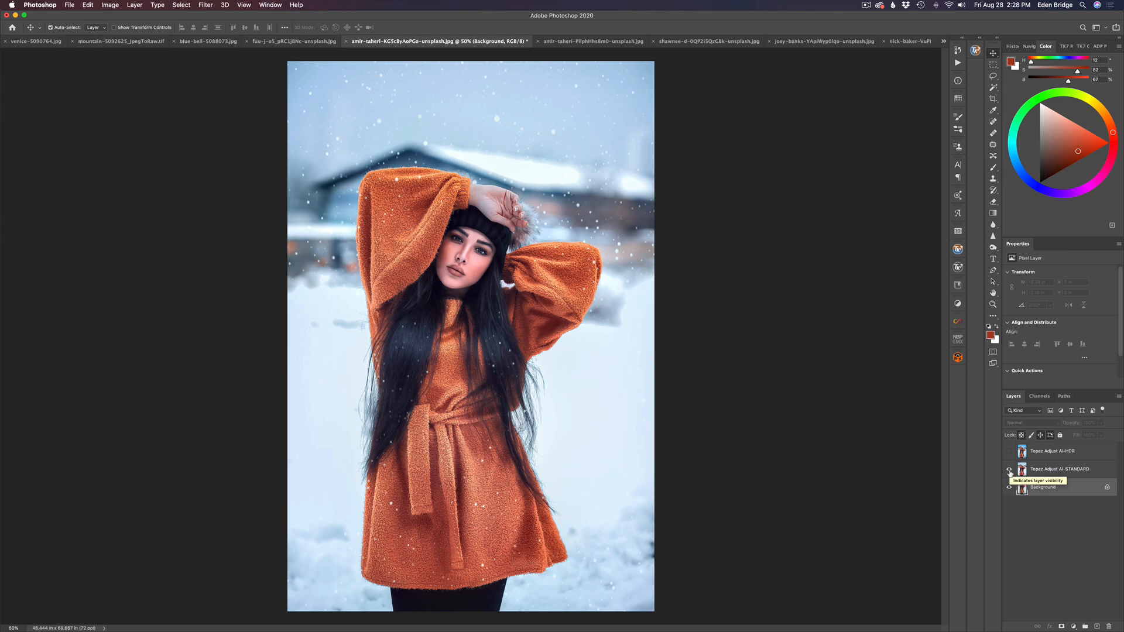
left_click(1009, 471)
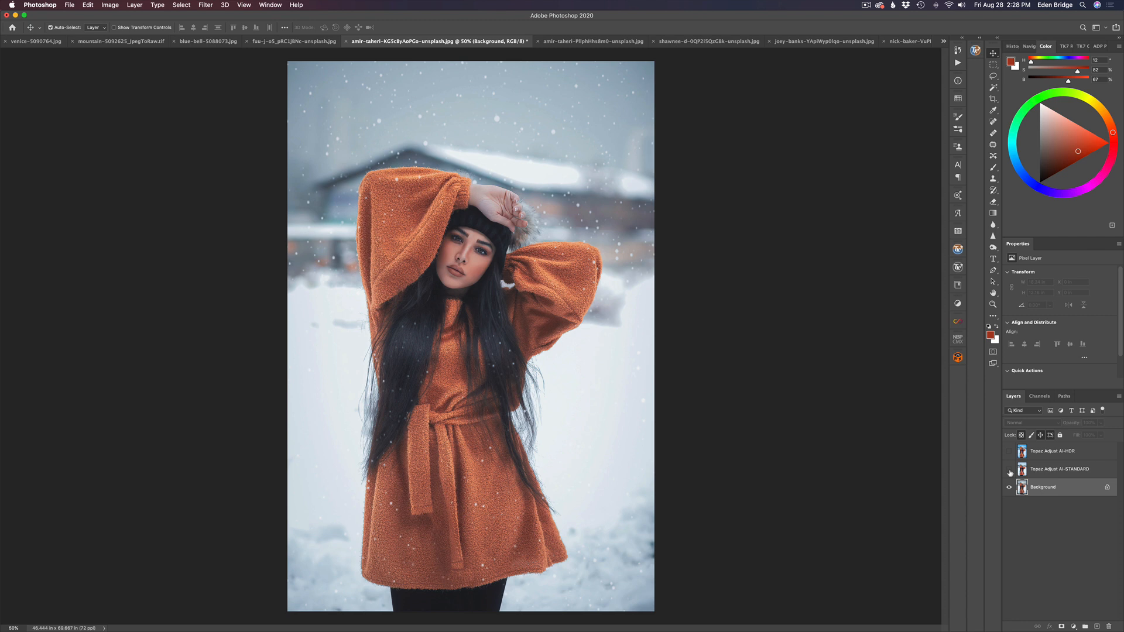
left_click(1009, 471)
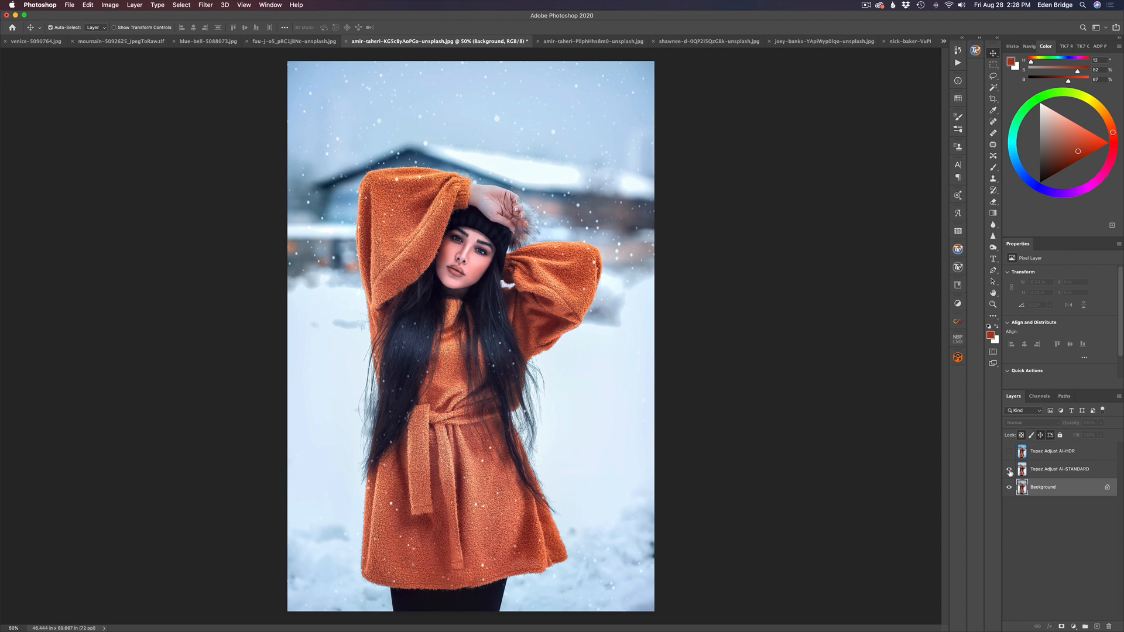
left_click(1009, 470)
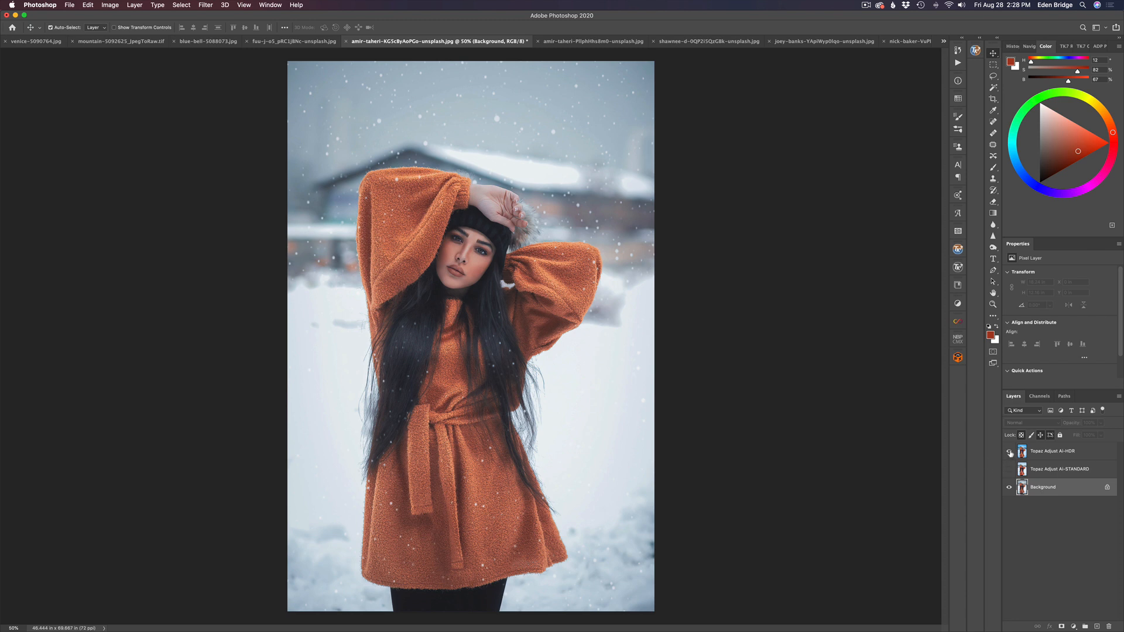
Step: Compare the orange coat portrait's Topaz Adjust AI-HDR layer with the Background, leave it shown, and adjust its opacity
left_click(1009, 452)
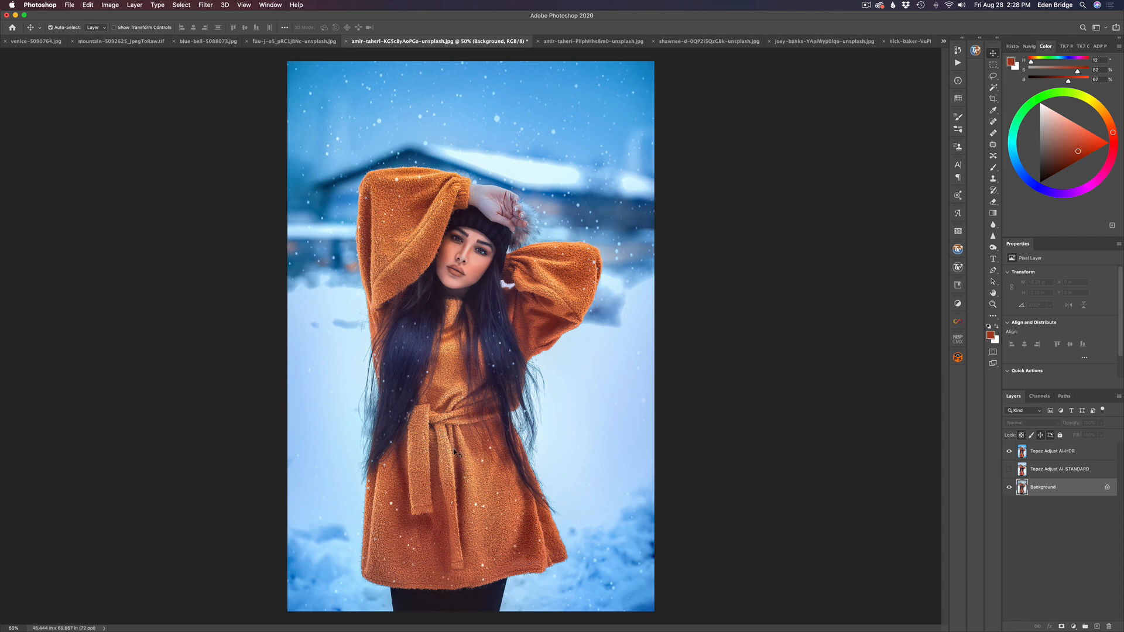
left_click(1009, 452)
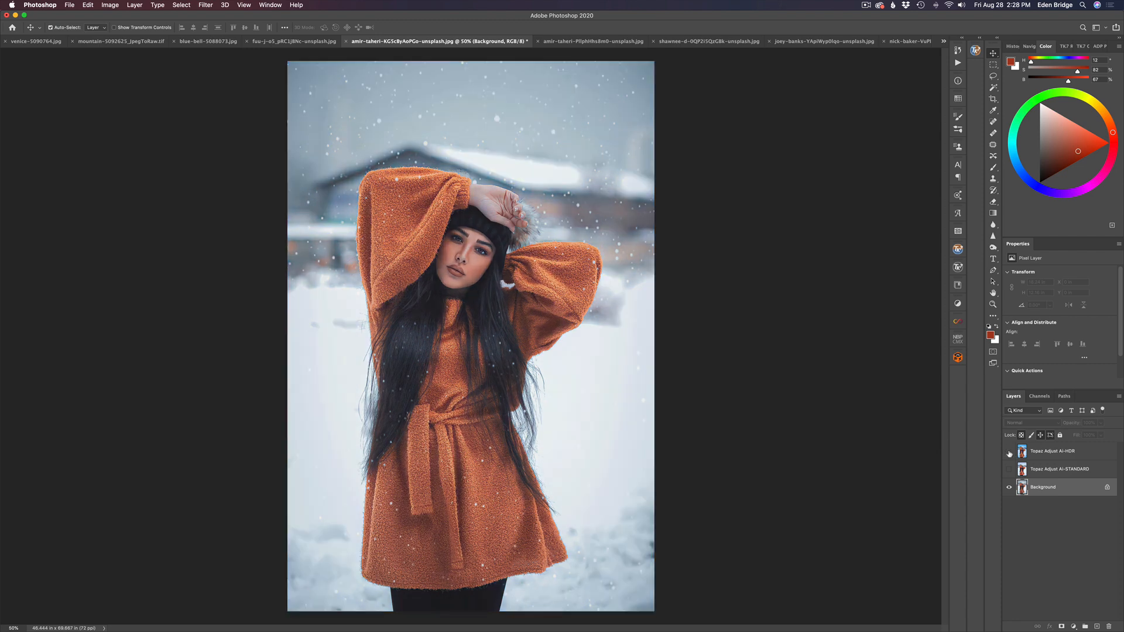
left_click(1009, 452)
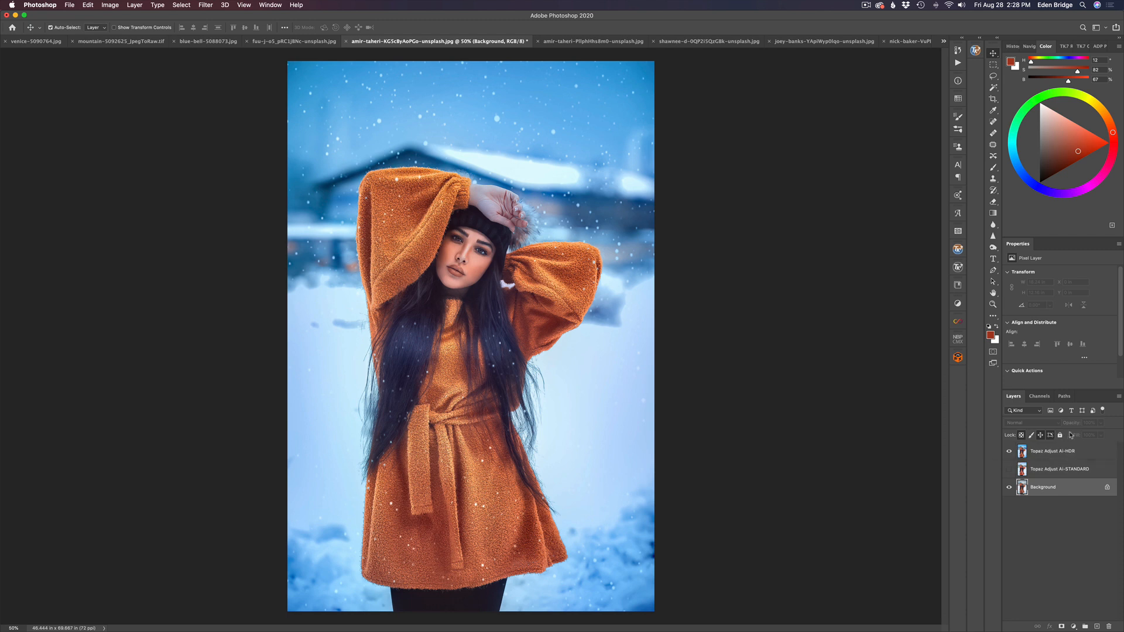
left_click(1054, 452)
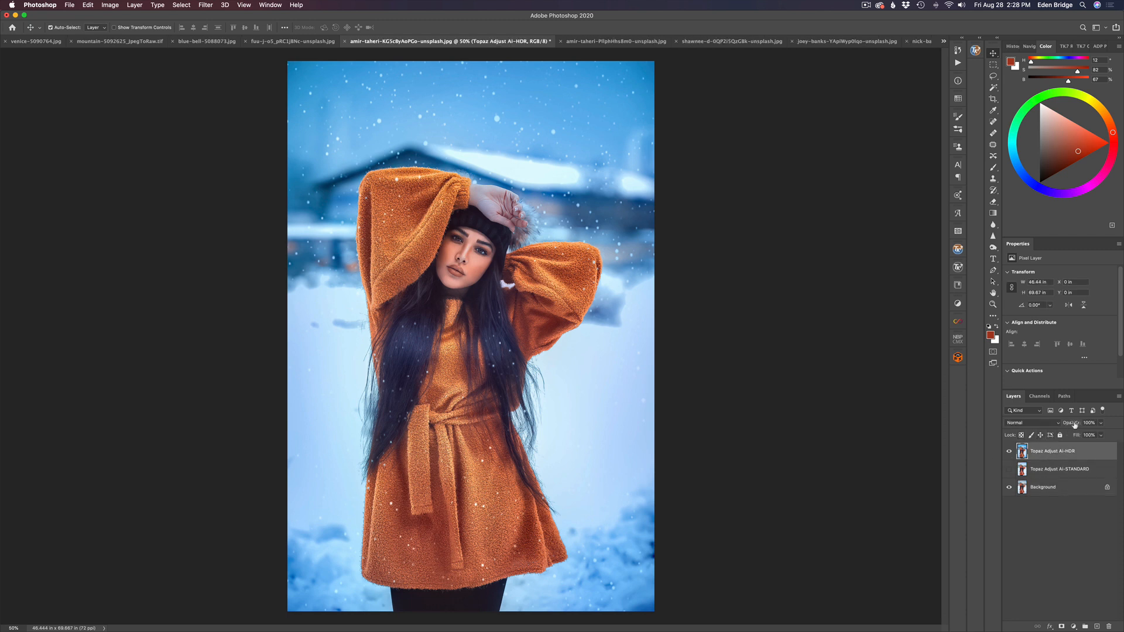
left_click_drag(1076, 424, 1121, 421)
Step: Switch to the portrait with the purple coat and compare its Topaz Standard layer with the Background, leaving it hidden
left_click(609, 41)
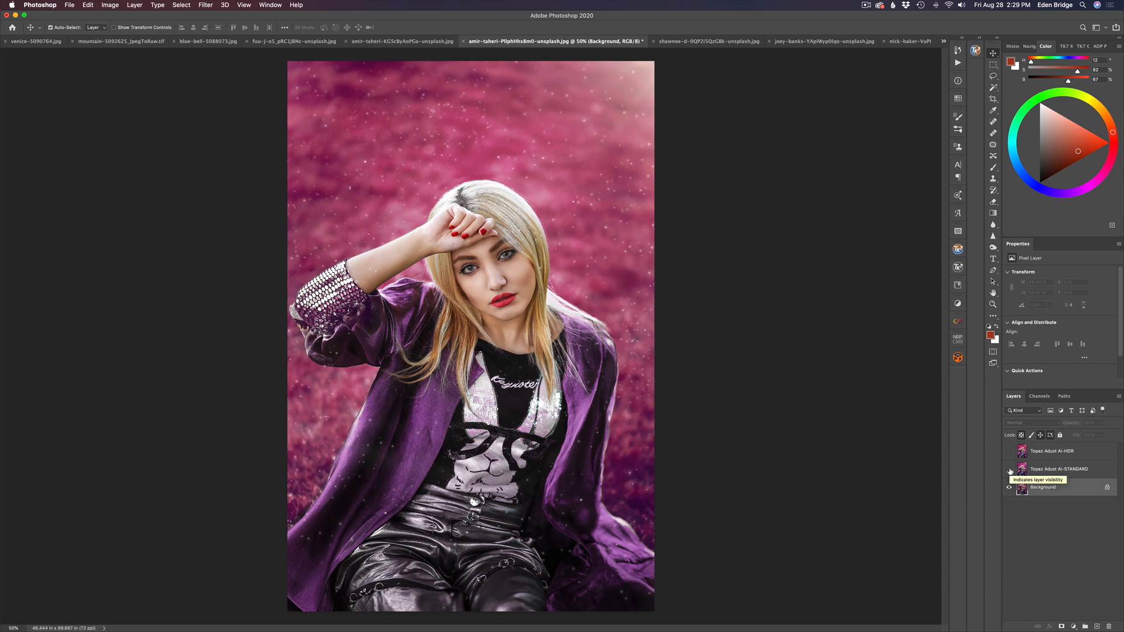
left_click(1010, 470)
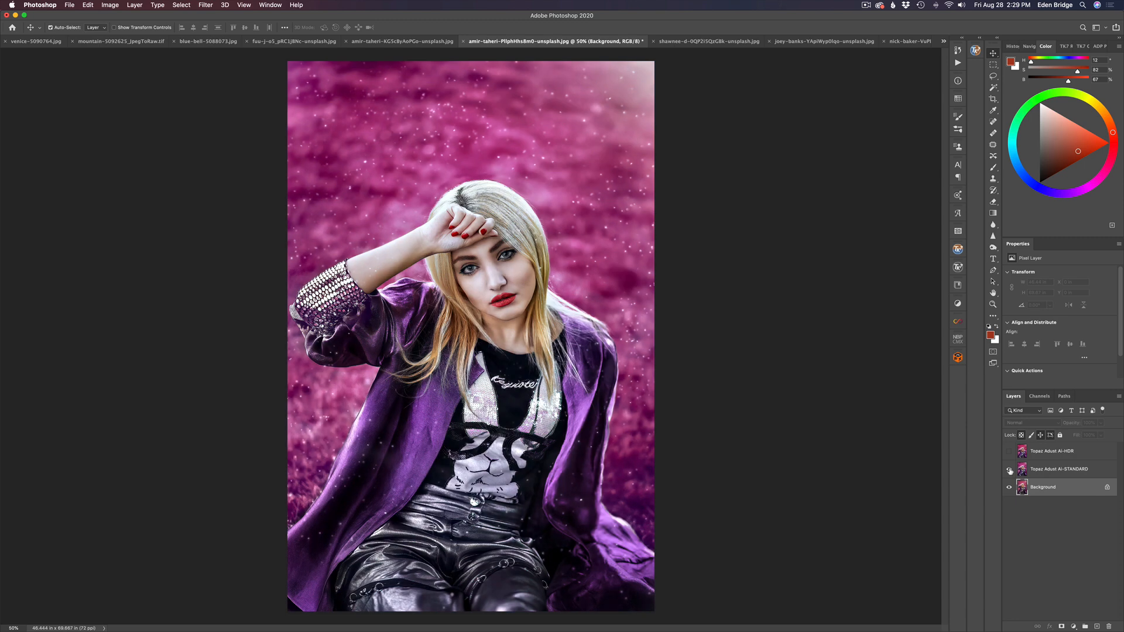
left_click(1009, 470)
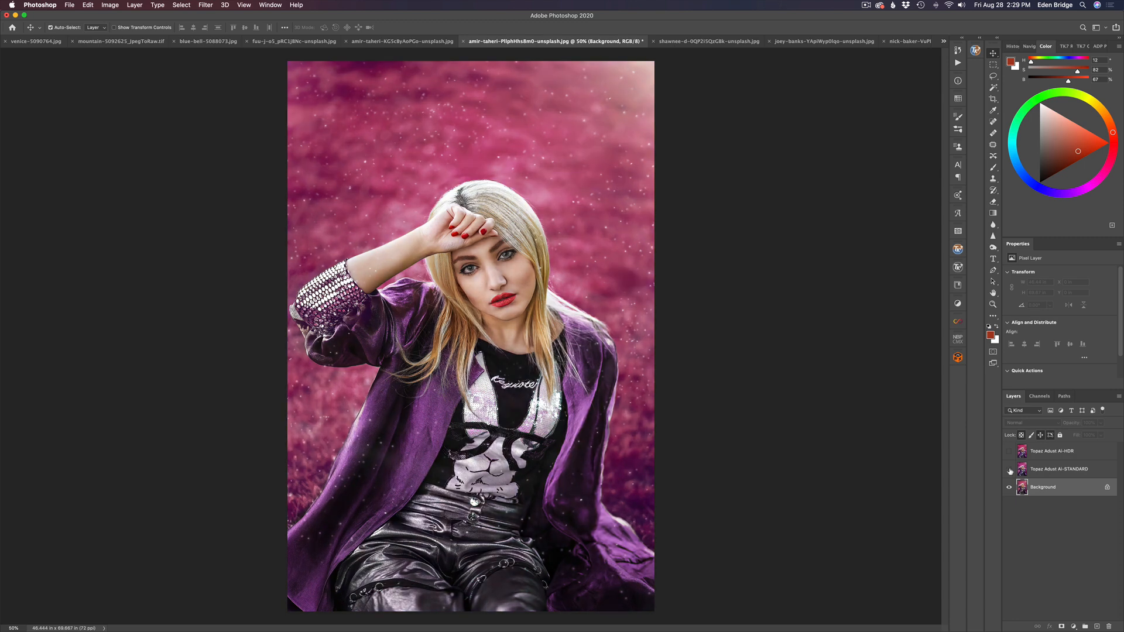
left_click(1009, 470)
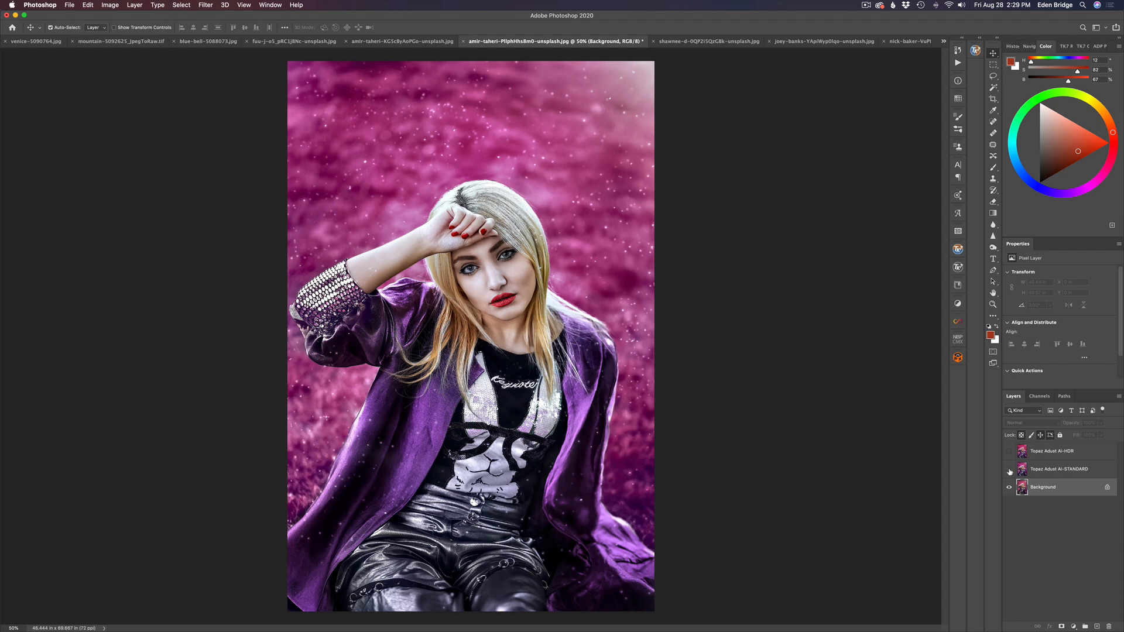
left_click(1009, 471)
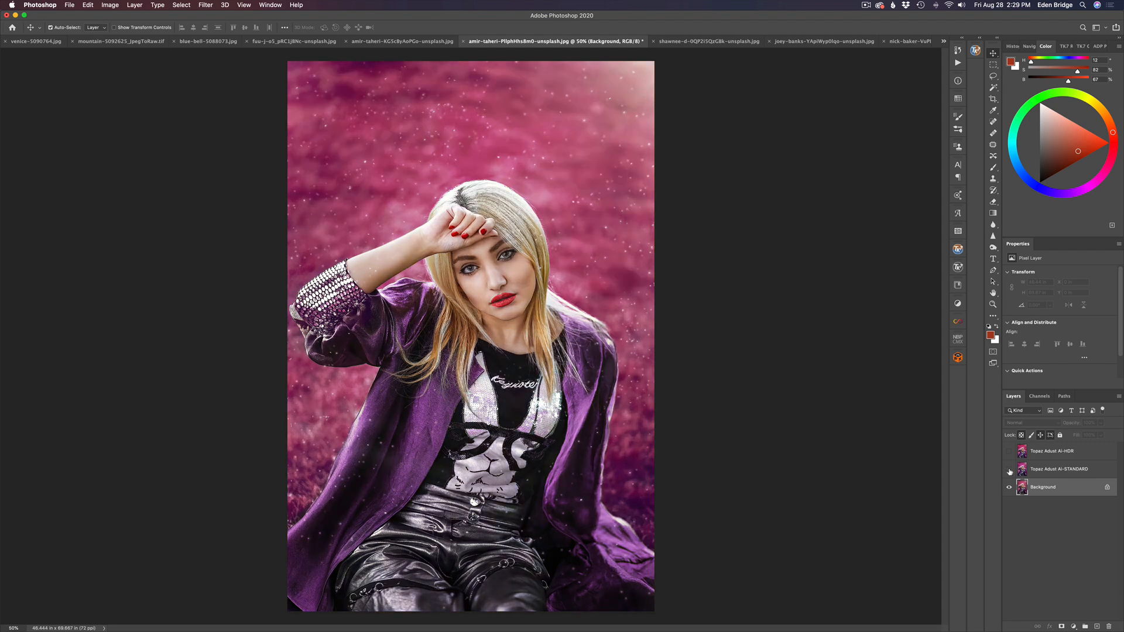
Step: Compare the purple coat portrait's AI-STANDARD layer and its AI-HDR layer in turn with the Background, leaving both hidden
left_click(1009, 471)
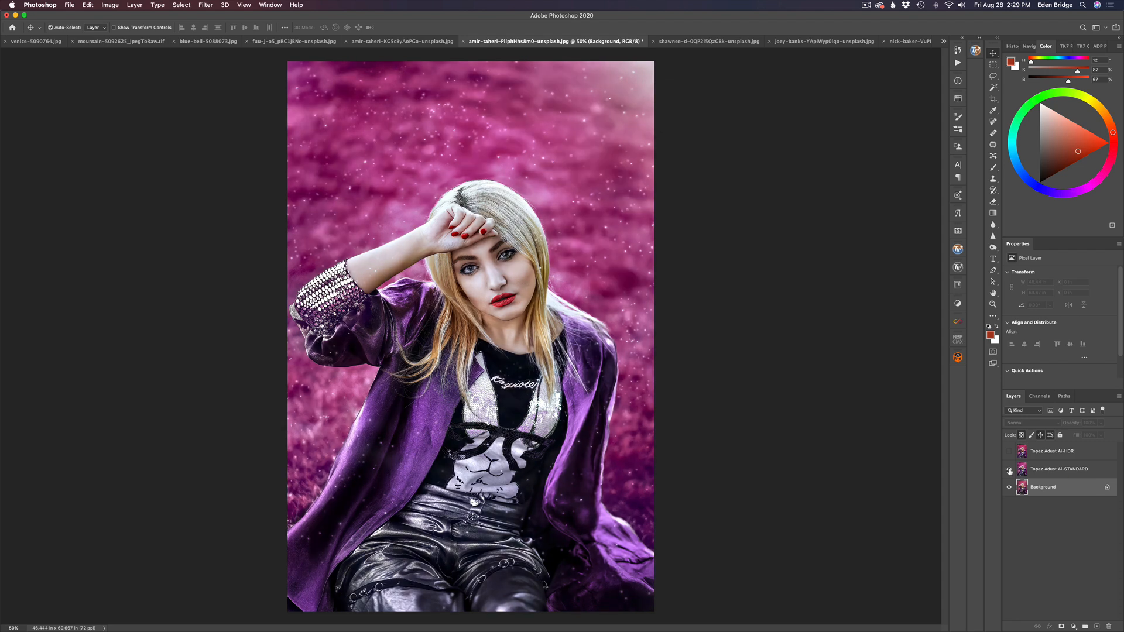
left_click(1009, 470)
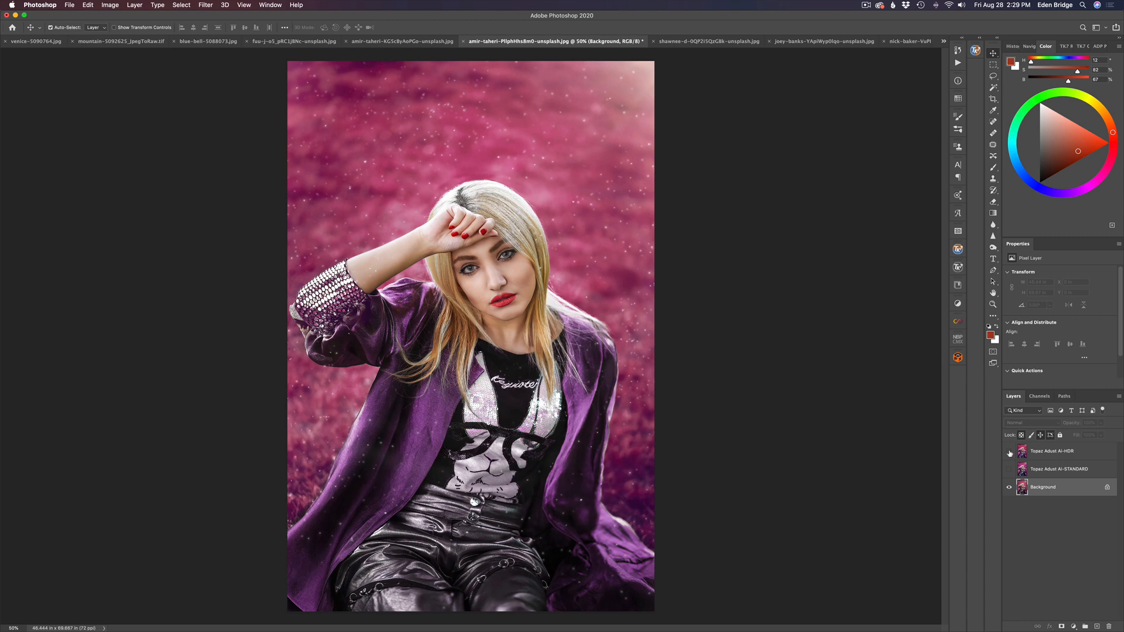
left_click(1009, 452)
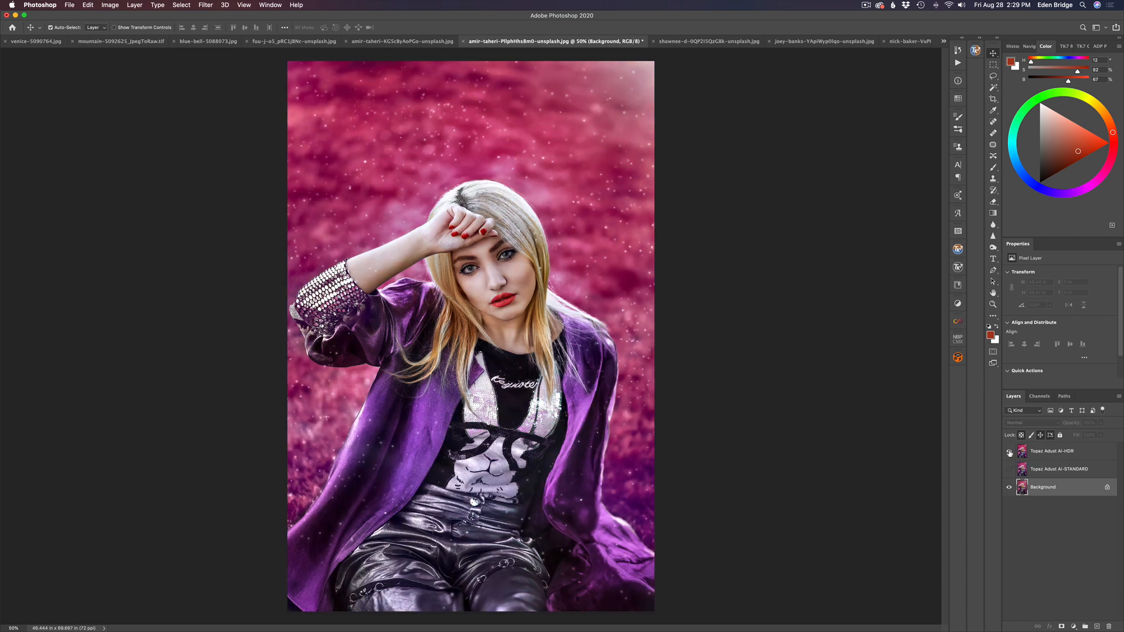
left_click(1009, 452)
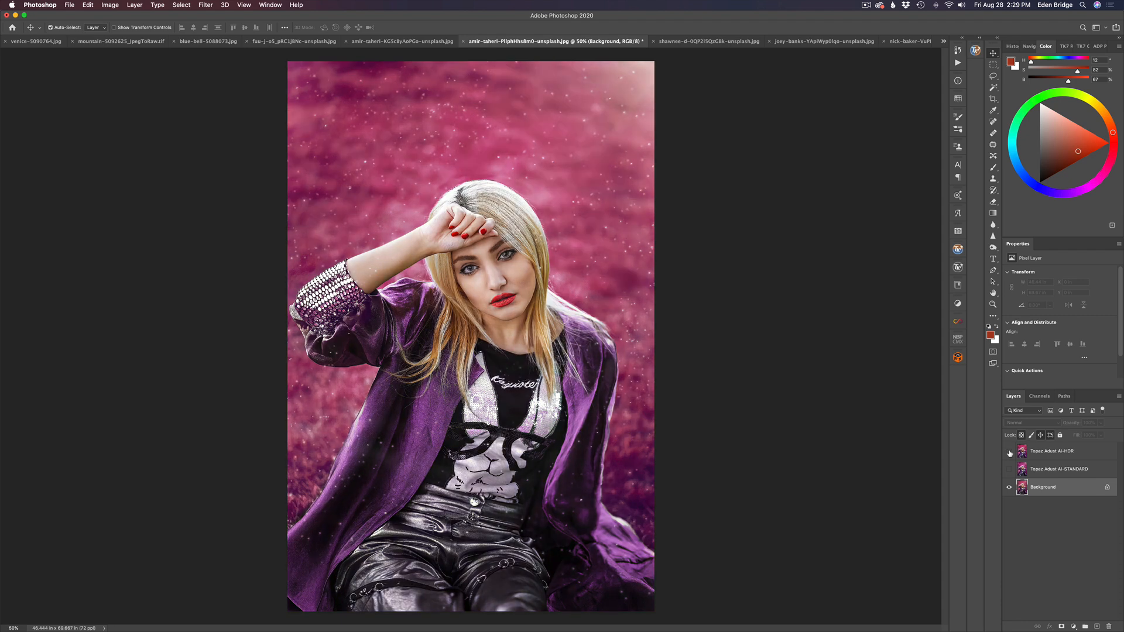
left_click(1009, 452)
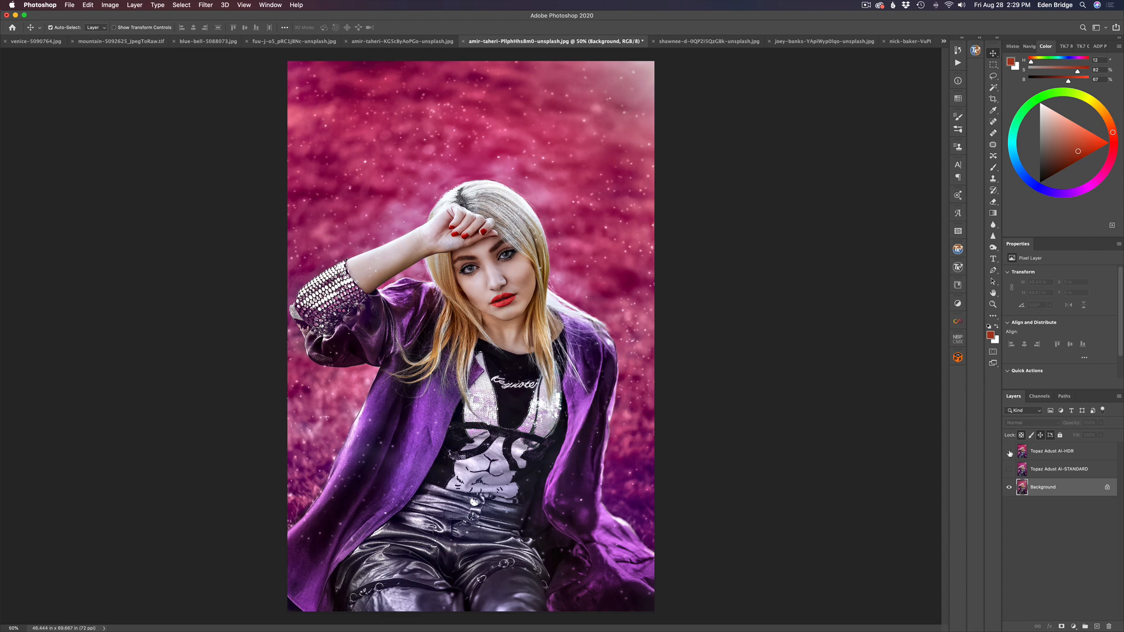
left_click(1009, 452)
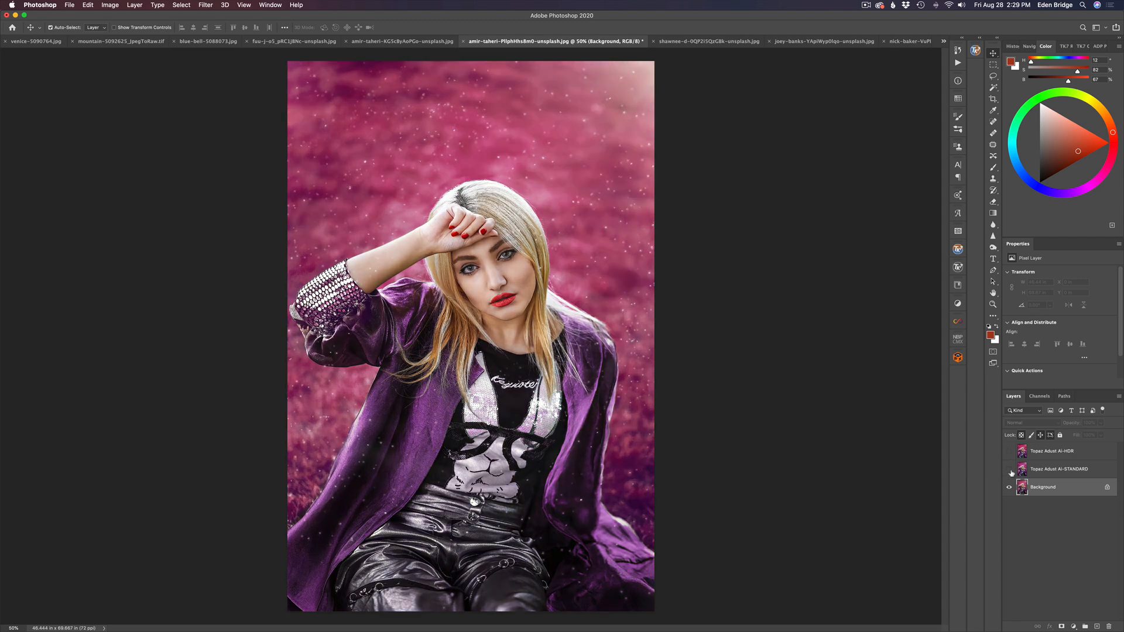
Step: Show the purple coat portrait's AI-STANDARD layer and compare the AI-HDR layer against it, leaving both shown
left_click(1009, 470)
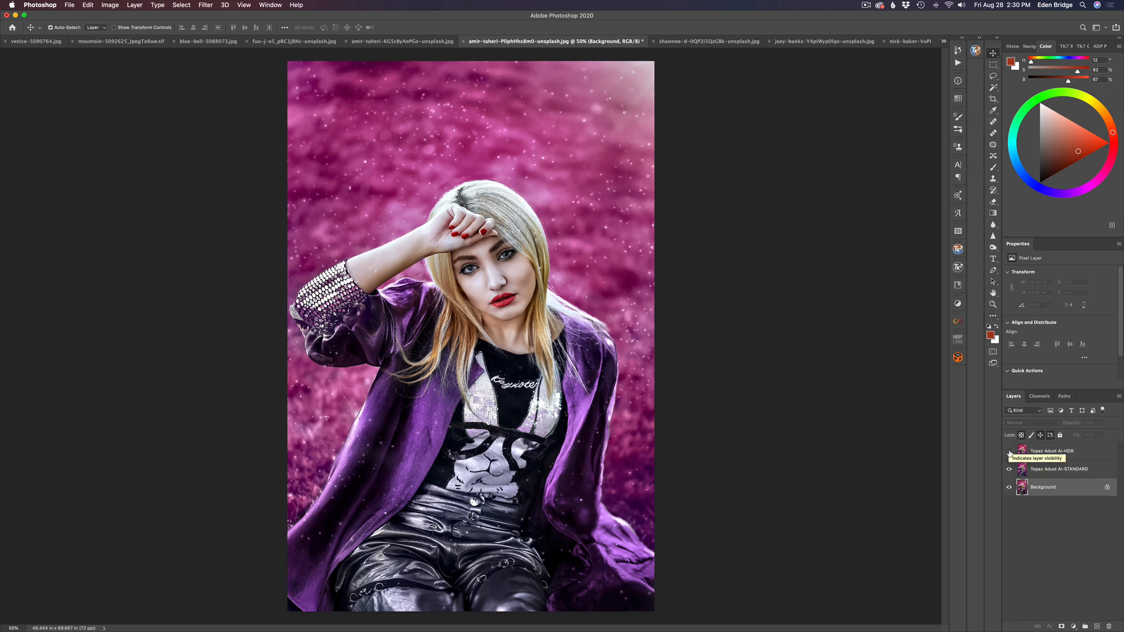
left_click(1009, 452)
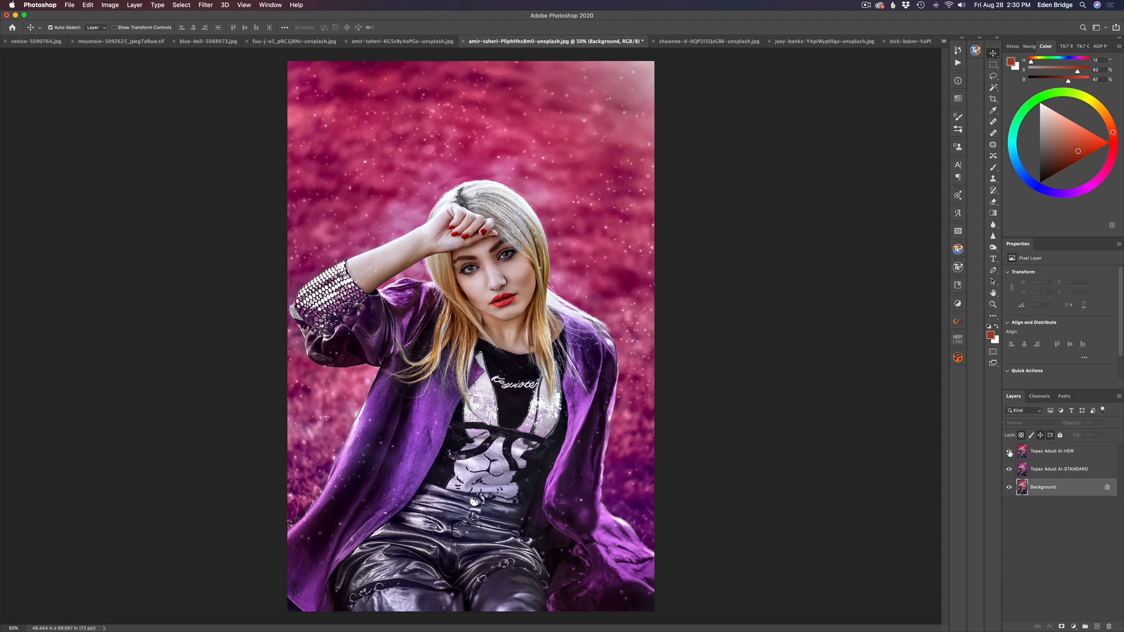
left_click(1009, 452)
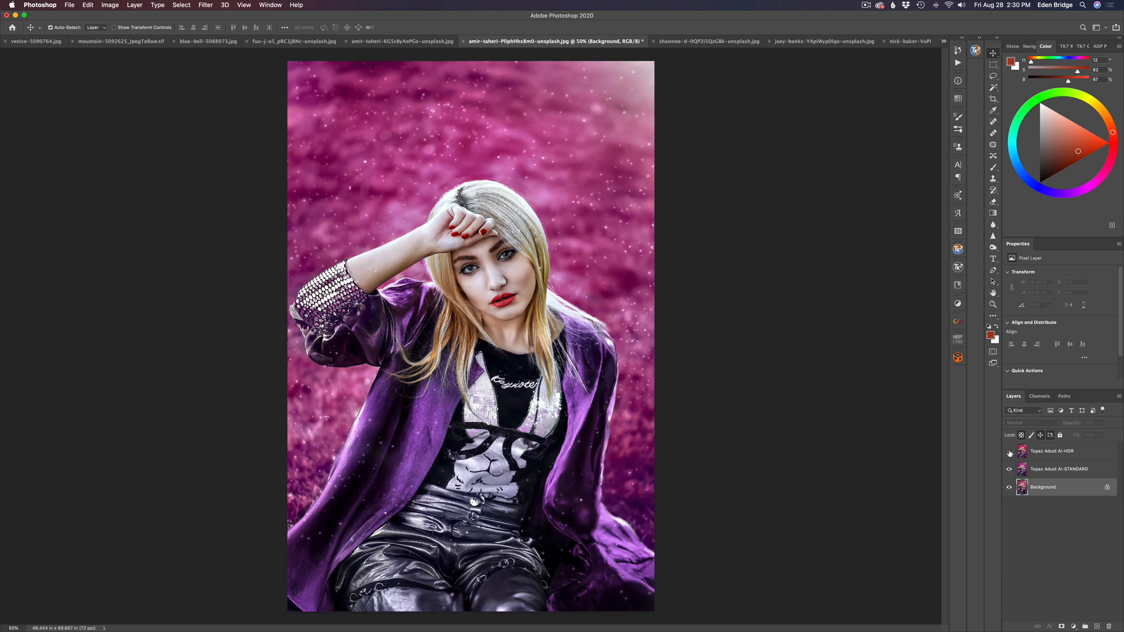
left_click(1009, 452)
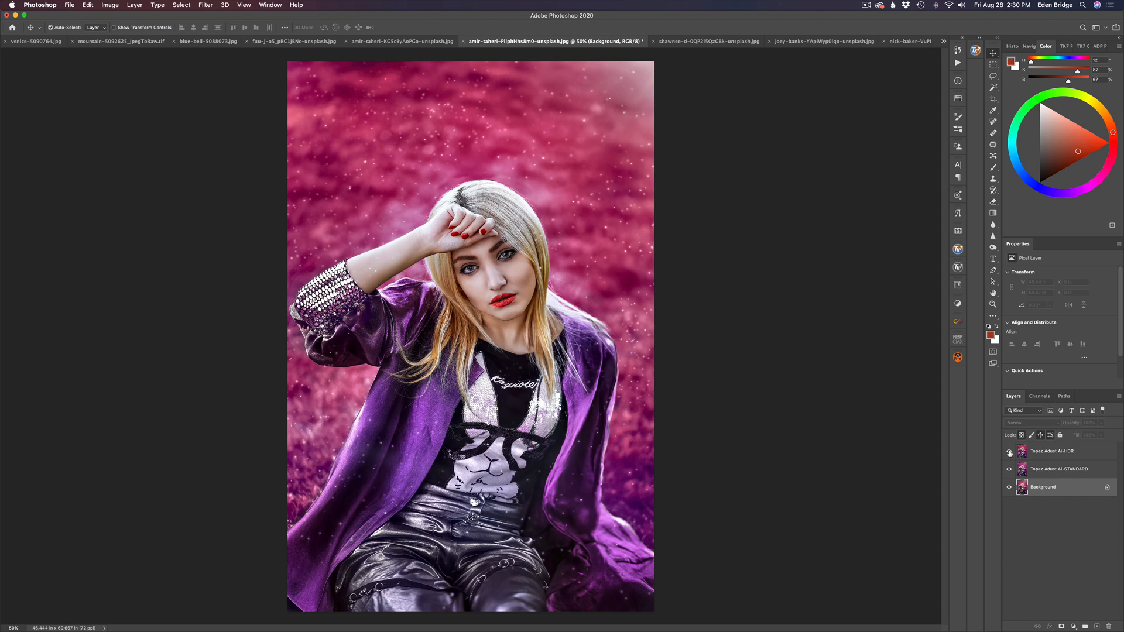
Step: Switch to the photo of the two smiling boys, show its Topaz Adjust AI-STANDARD layer and set that layer's opacity to 73%
left_click(708, 41)
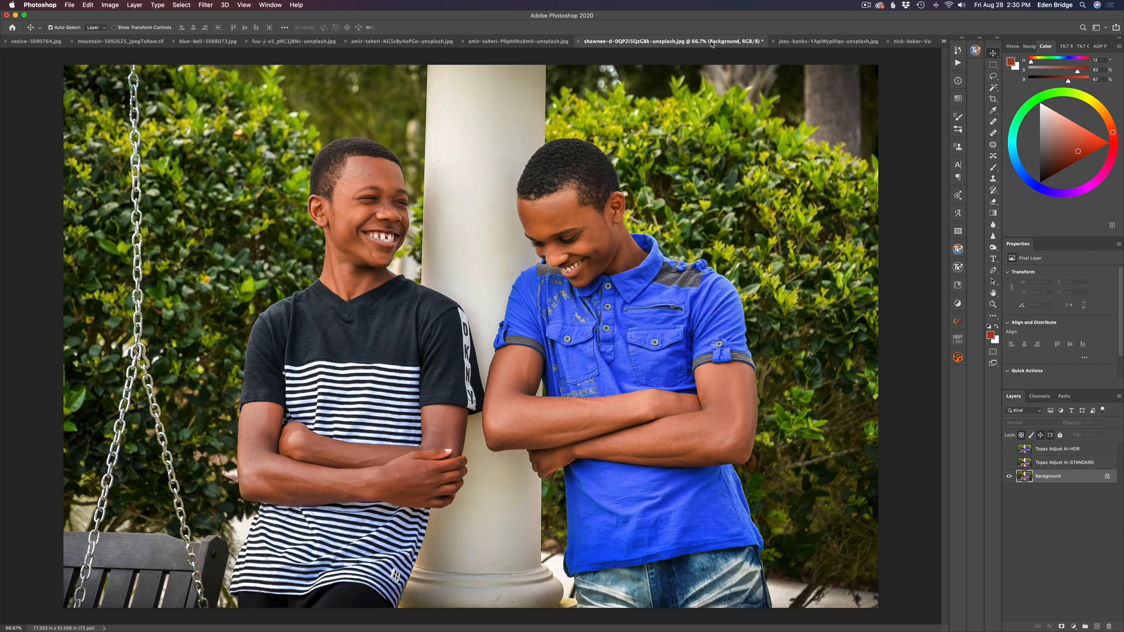
left_click(1009, 463)
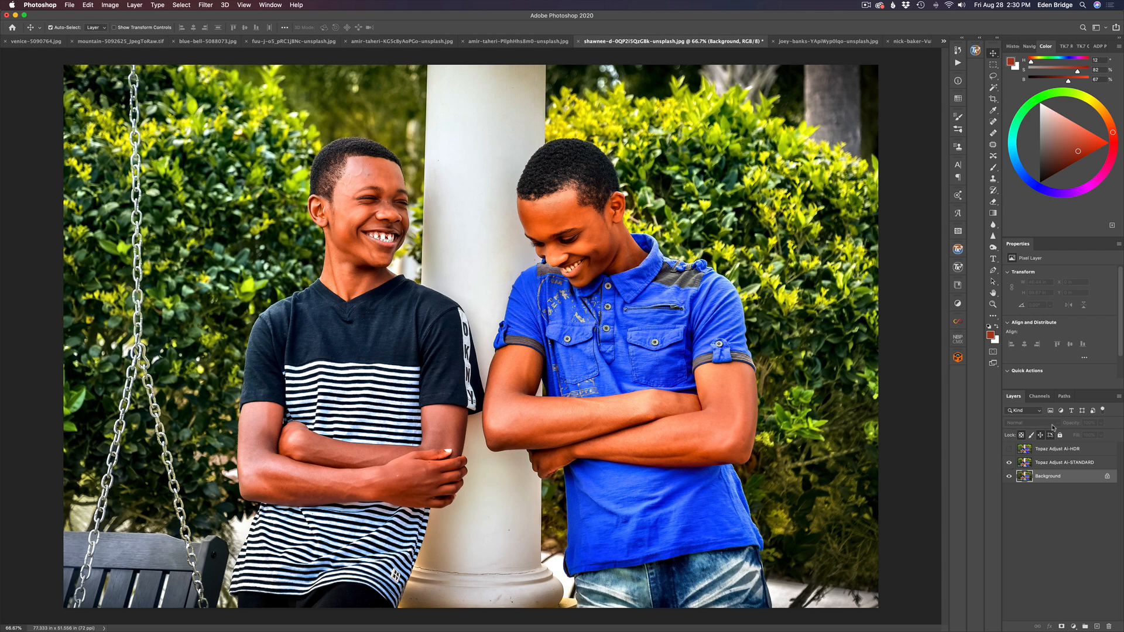
left_click(1026, 465)
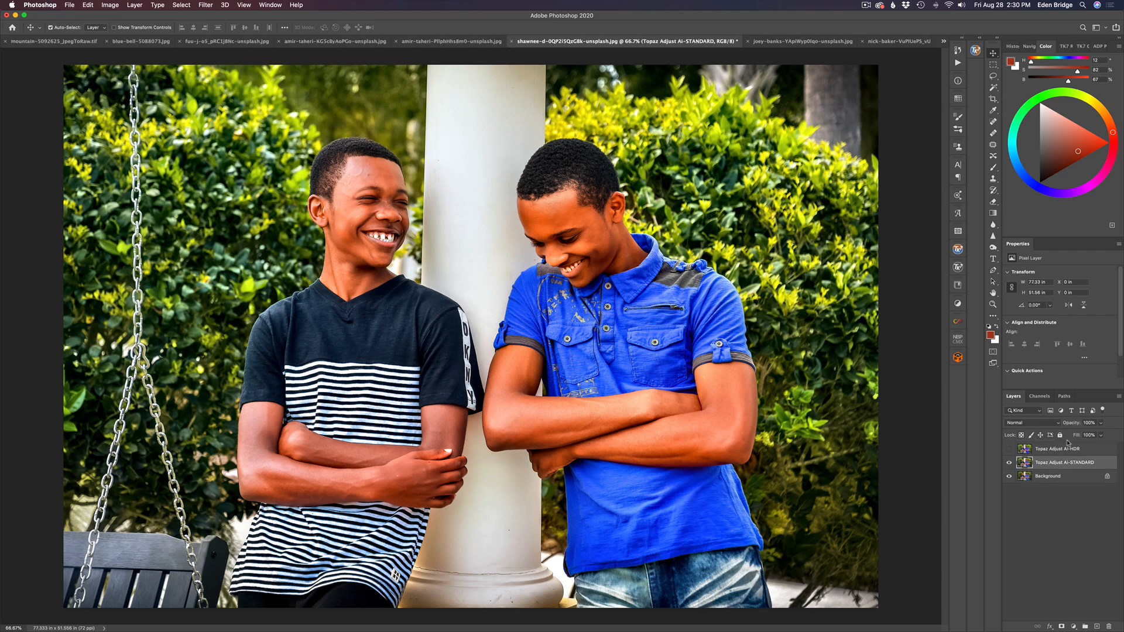
left_click_drag(1075, 425, 1062, 424)
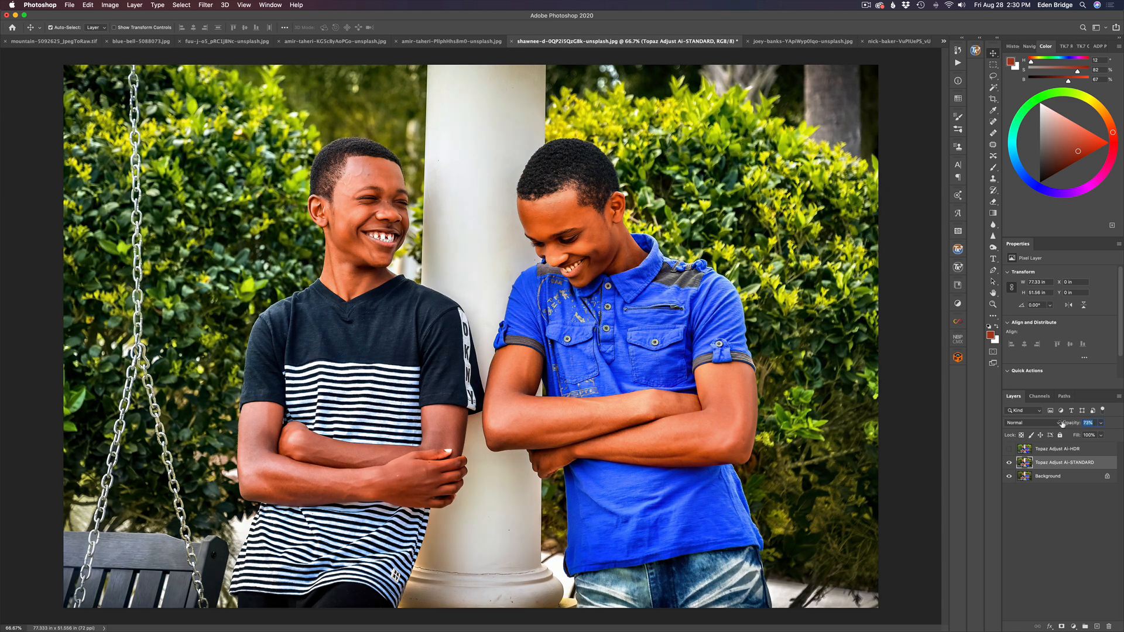
Step: Compare the boys photo's softened Topaz Adjust AI-STANDARD layer with the Background, leaving it hidden
left_click(1008, 464)
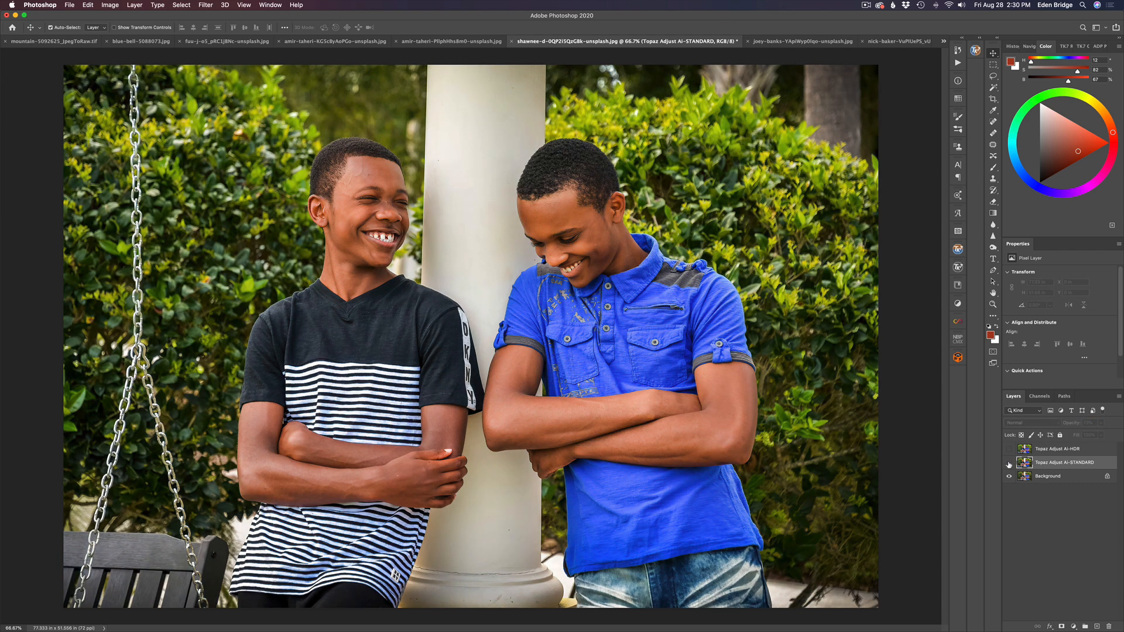
left_click(1008, 464)
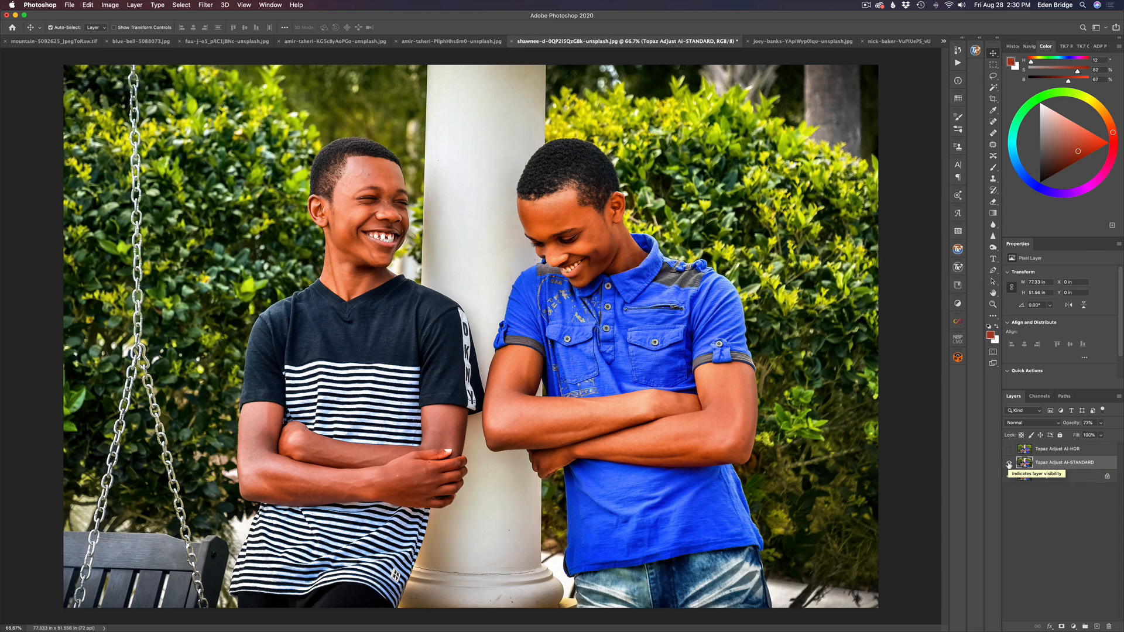
left_click(1009, 463)
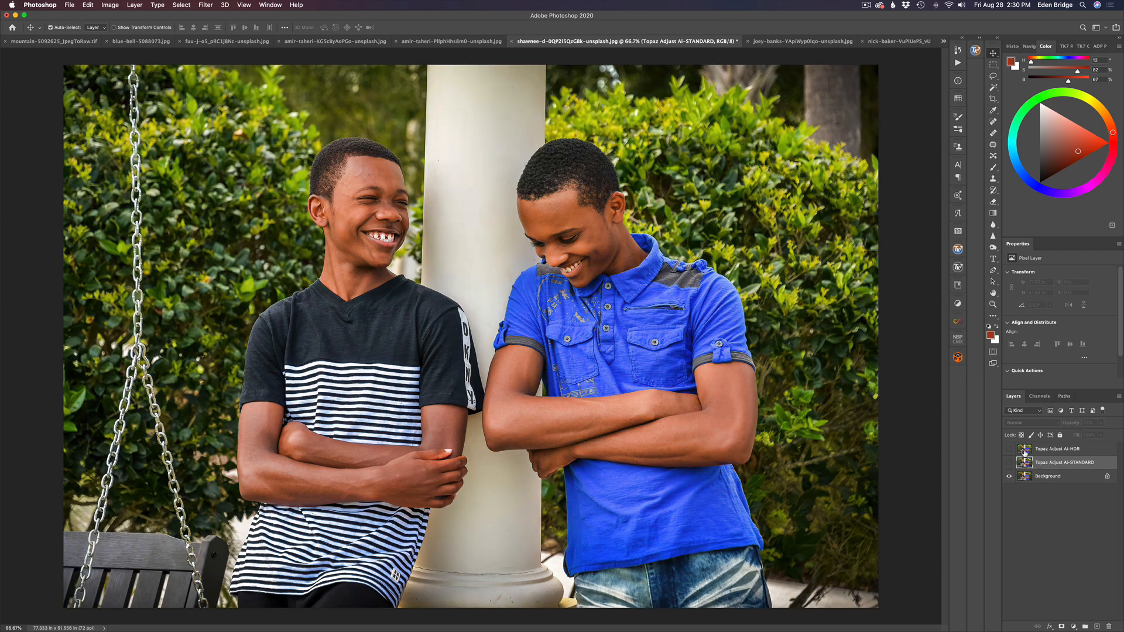
Step: Compare the boys photo's Topaz Adjust AI-HDR layer with the Background by toggling its visibility, leaving it shown
left_click(1009, 449)
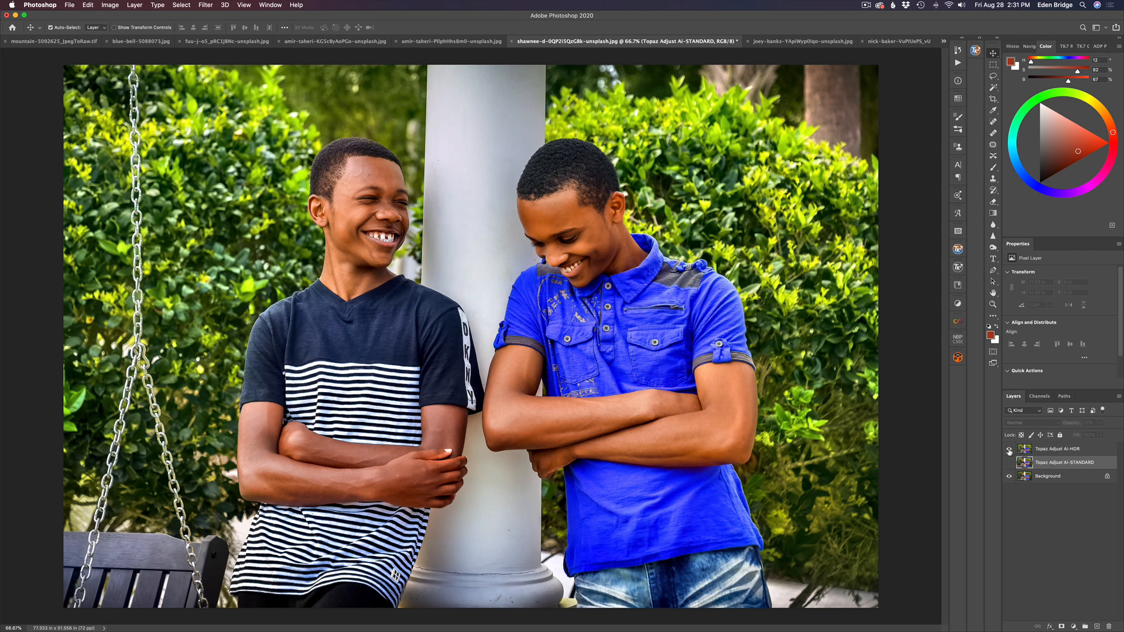
left_click(1009, 450)
left_click(1009, 451)
left_click(1009, 451)
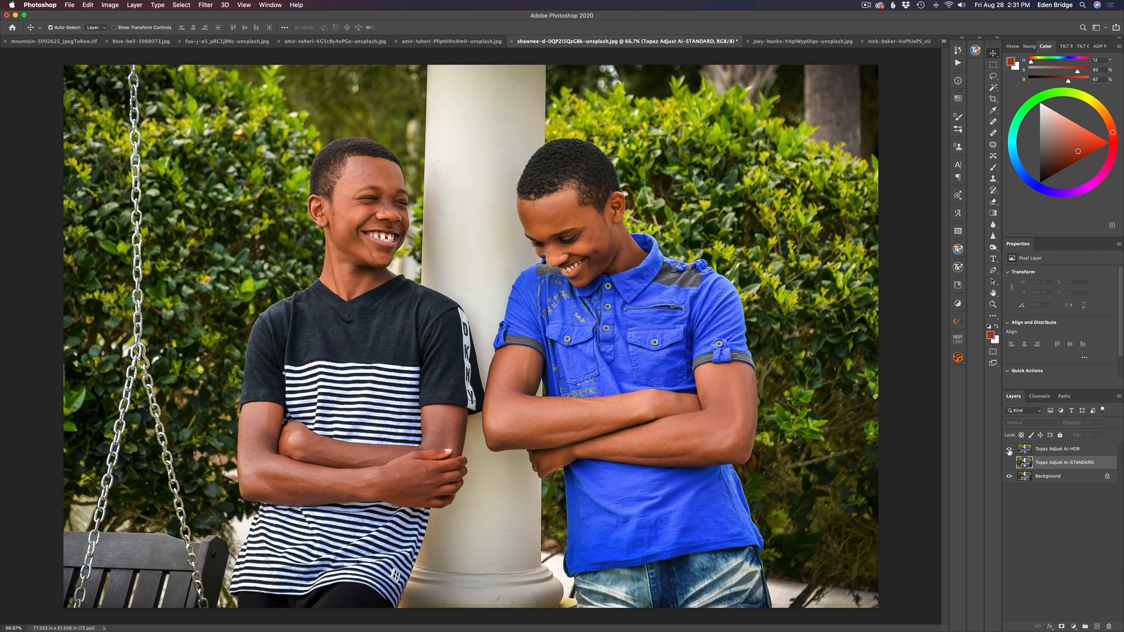
left_click(1009, 450)
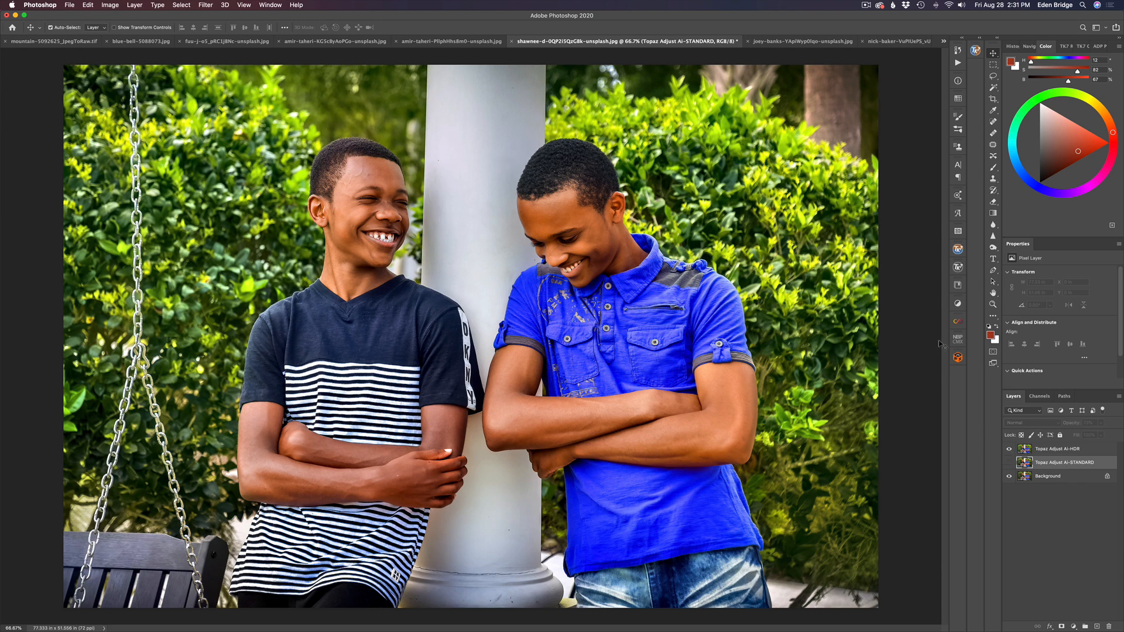
Step: Switch to the photo of the dark Steeda car and compare its AI-STANDARD layer with the Background, leaving it hidden
left_click(794, 42)
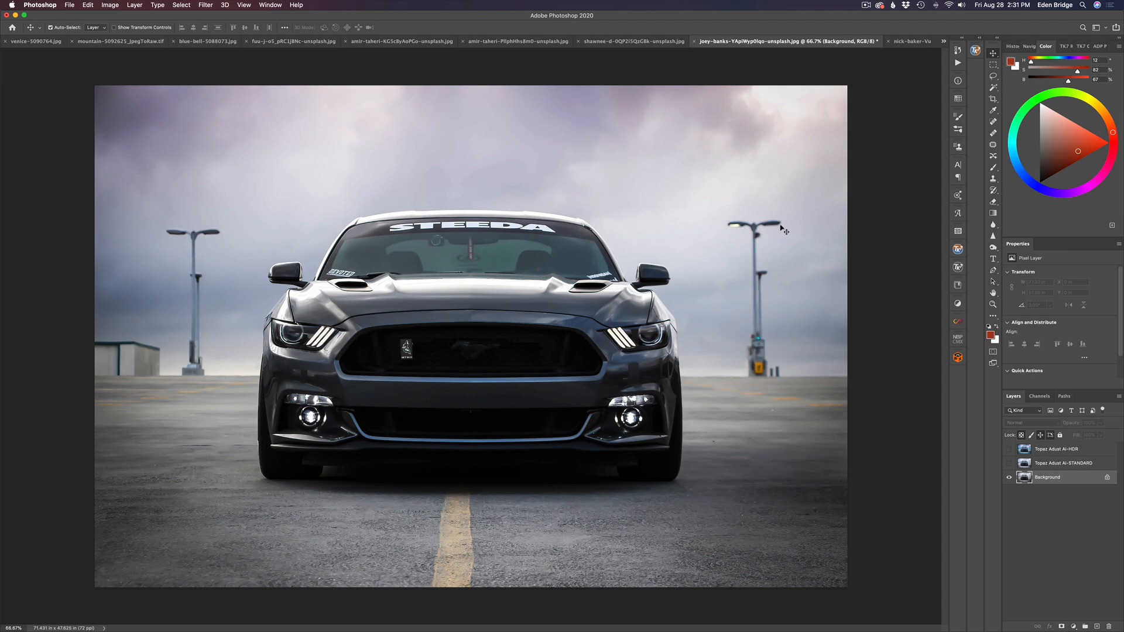
left_click(1009, 464)
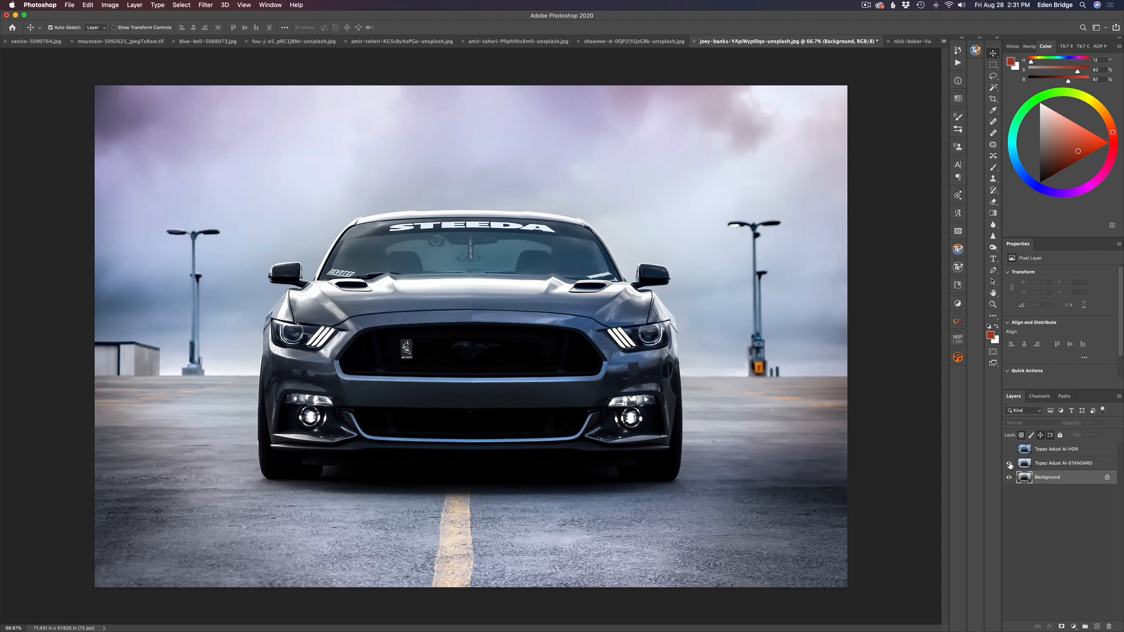
left_click(1009, 464)
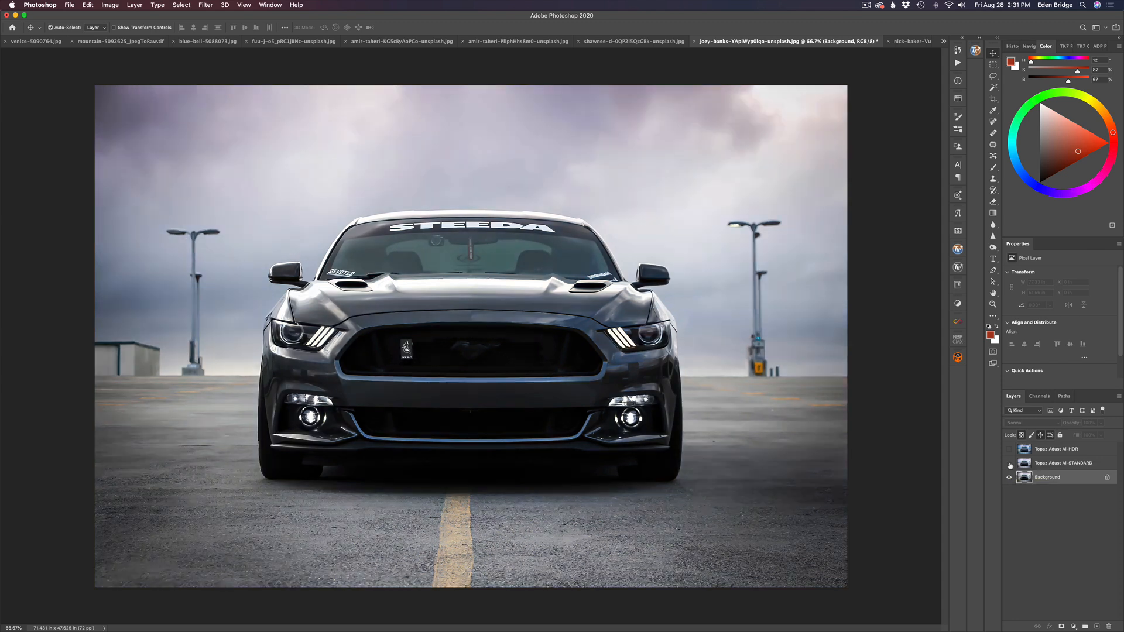
left_click(1009, 464)
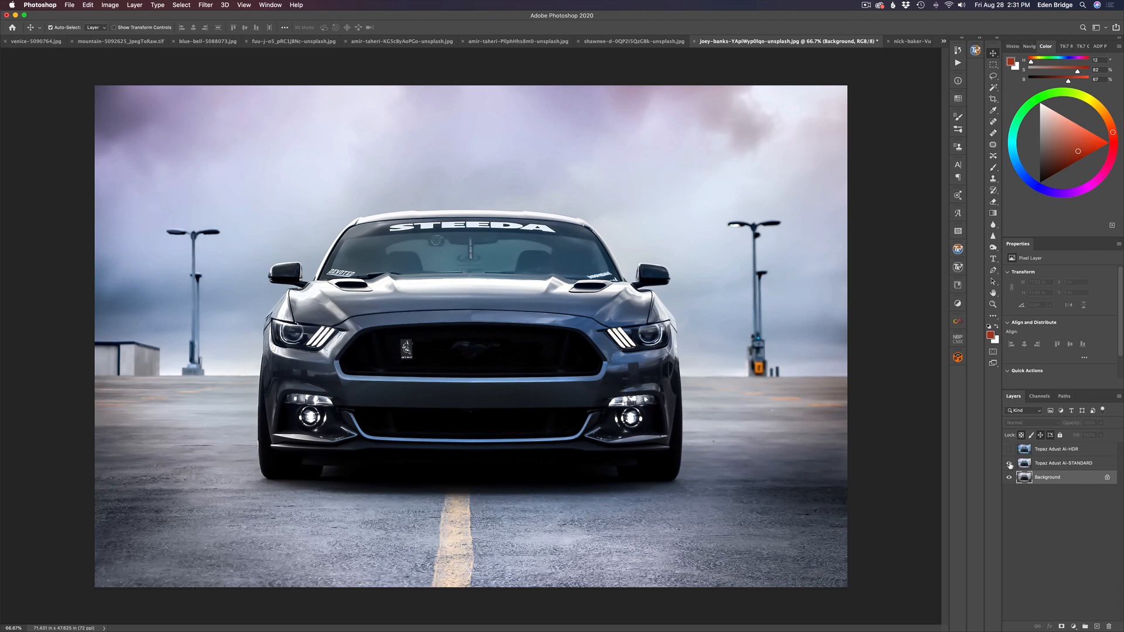
left_click(1009, 464)
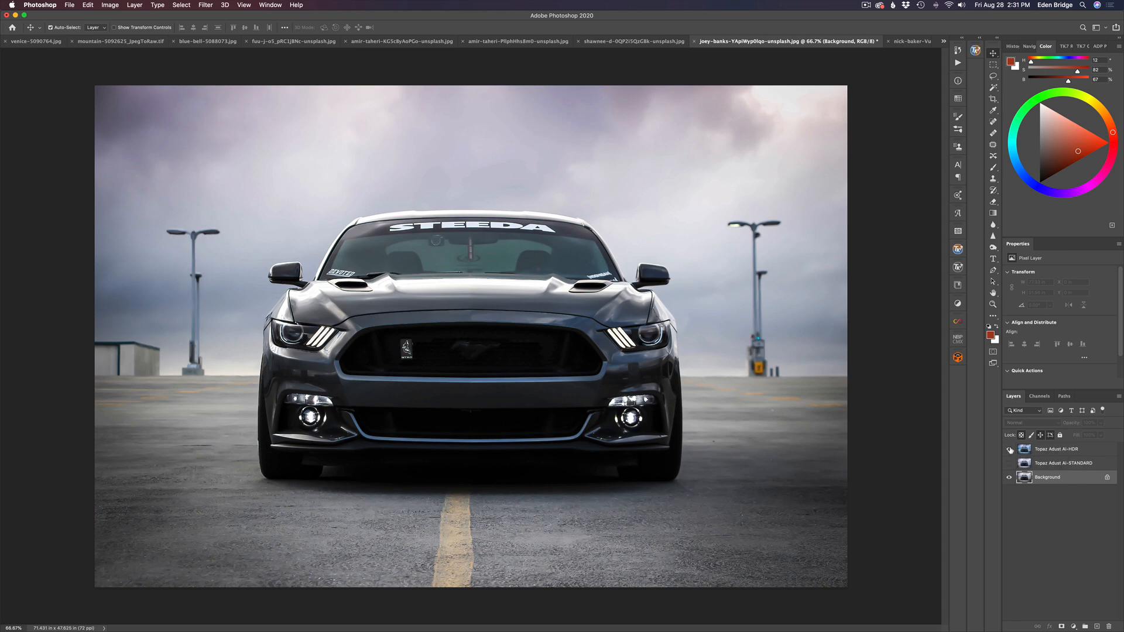
Step: Compare the car photo's AI-HDR layer with the Background by toggling its visibility, leaving it shown
left_click(1010, 450)
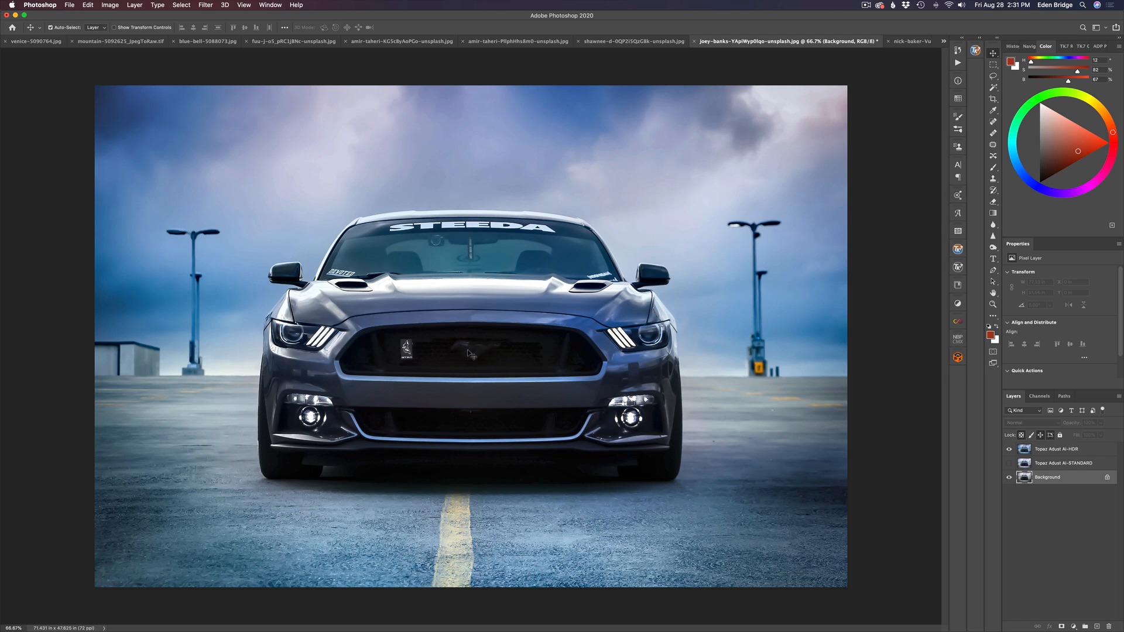
left_click(1009, 449)
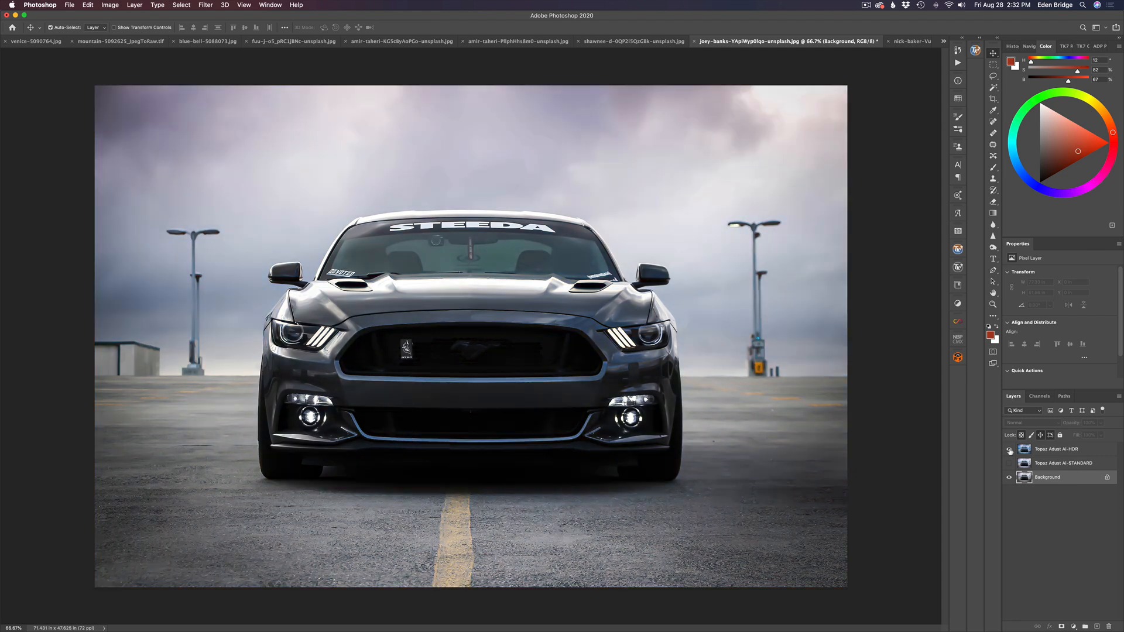
left_click(1009, 450)
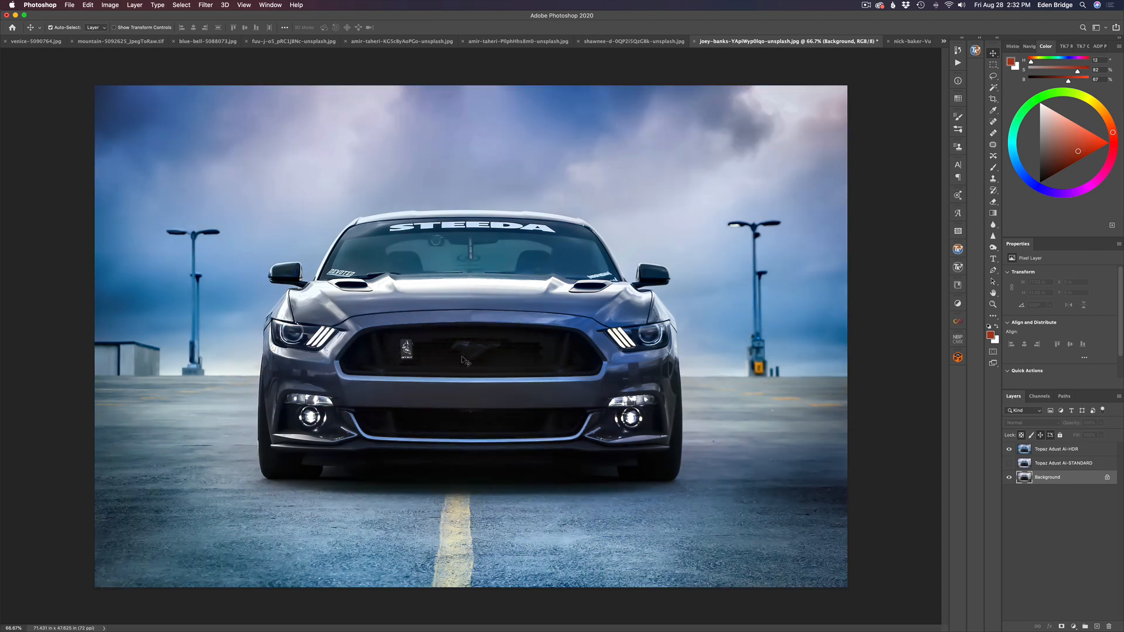
Step: Lower the car photo's AI-HDR layer opacity to 93% and compare it with the Background, leaving the layer shown
left_click(1024, 449)
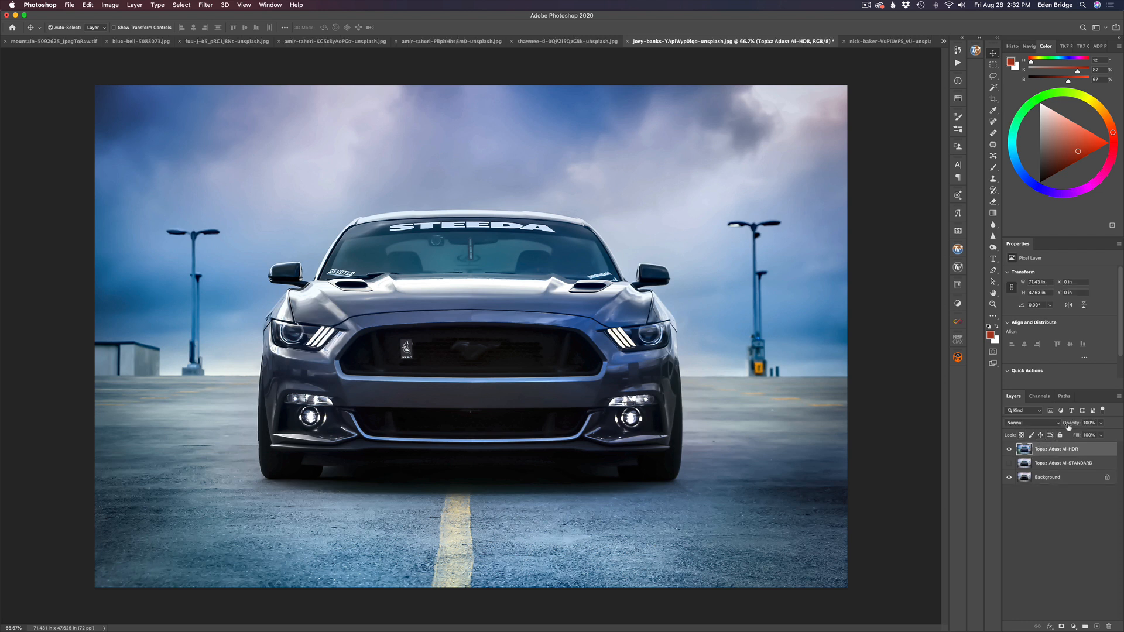
left_click_drag(1075, 424, 1068, 425)
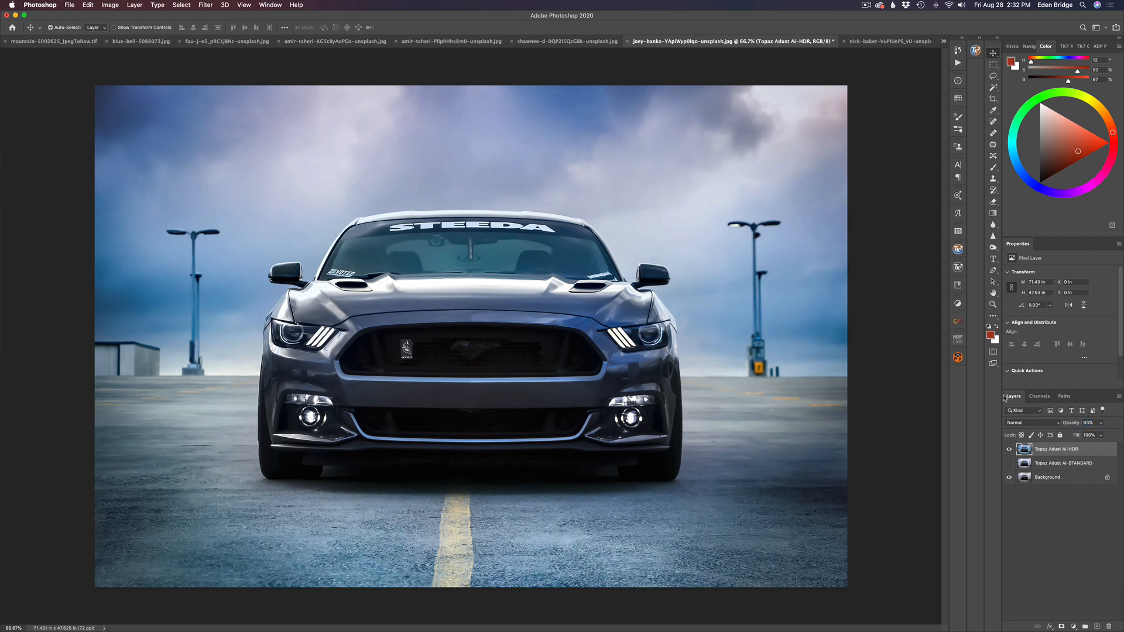
left_click(1009, 449)
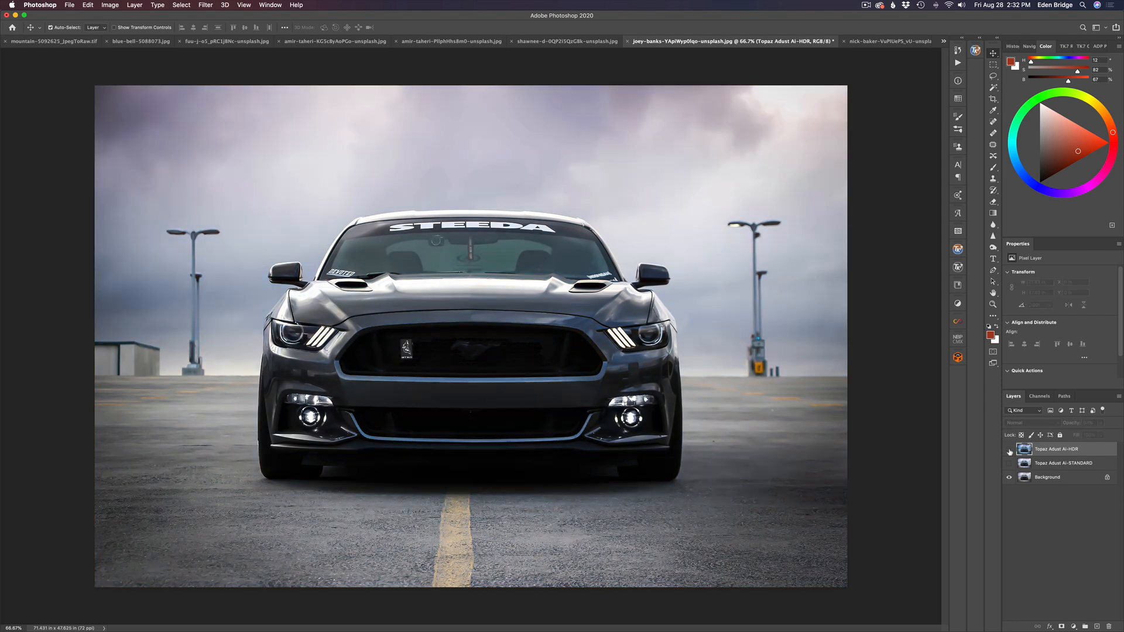
left_click(1009, 450)
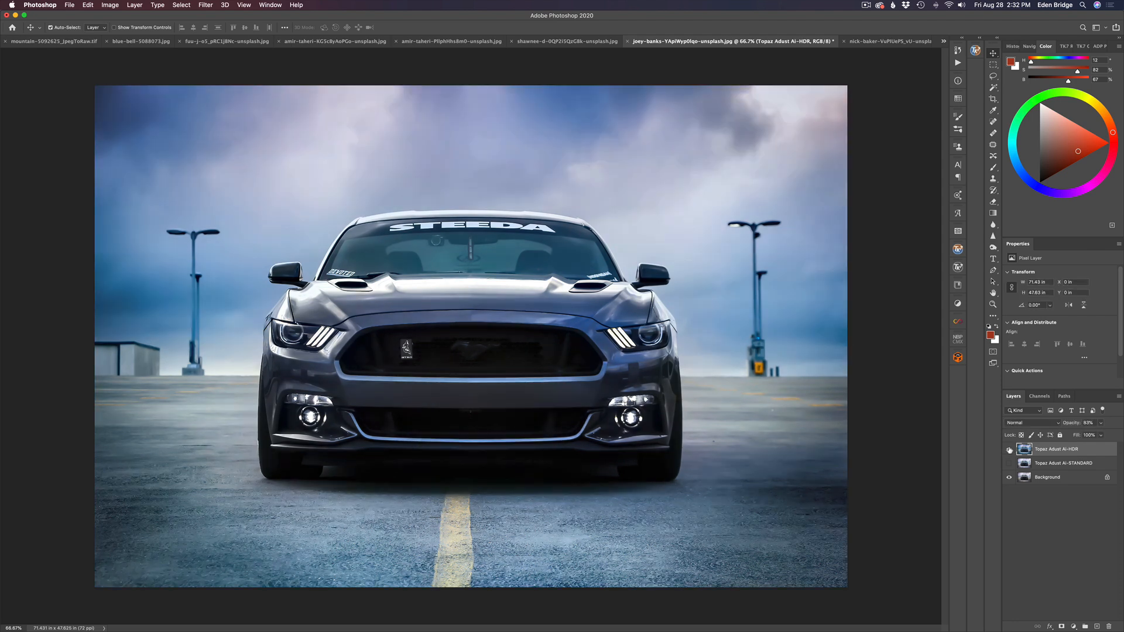
Step: Switch to the yellow van photo and compare its Topaz Adjust AI-STANDARD layer with the Background, leaving it hidden
left_click(900, 43)
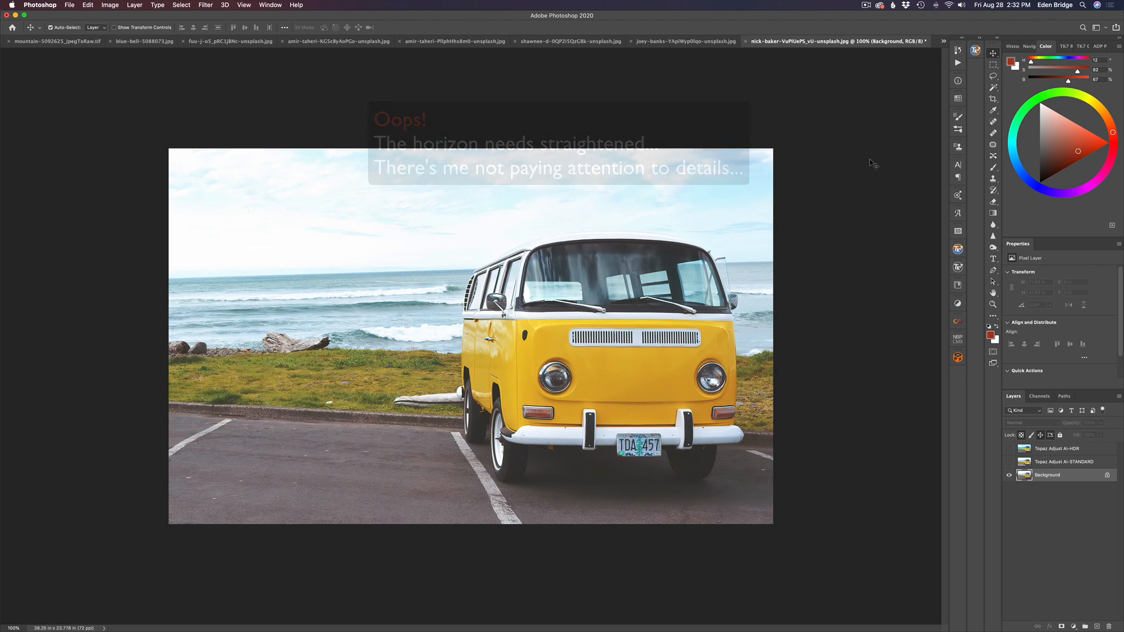
left_click(1009, 462)
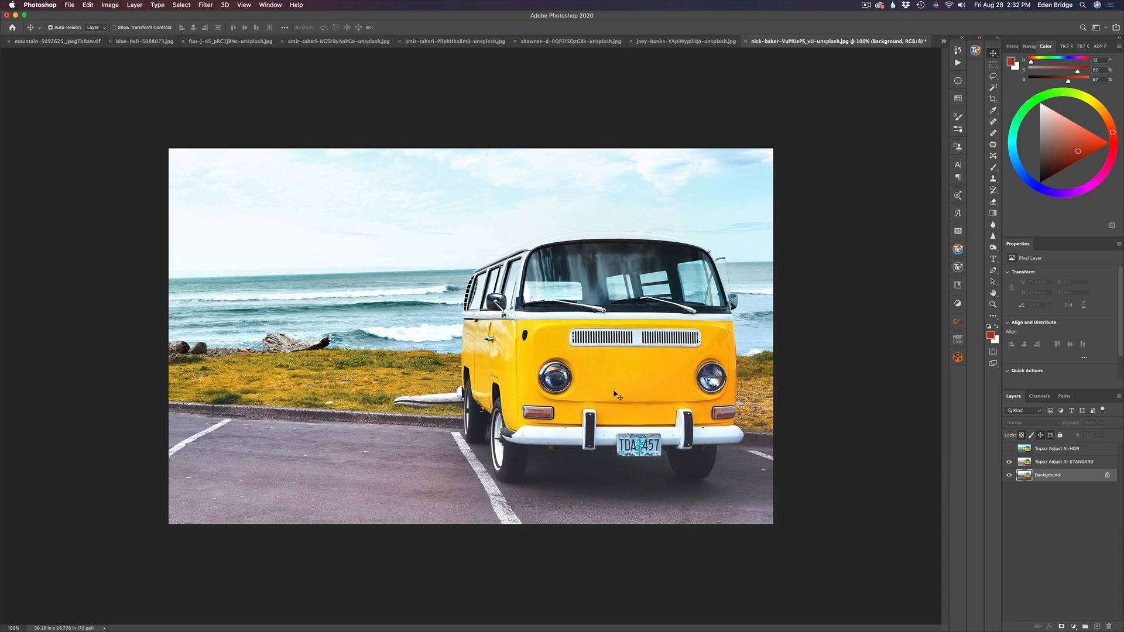
left_click(1010, 462)
left_click(1010, 462)
left_click(1010, 462)
left_click(1010, 463)
left_click(1009, 463)
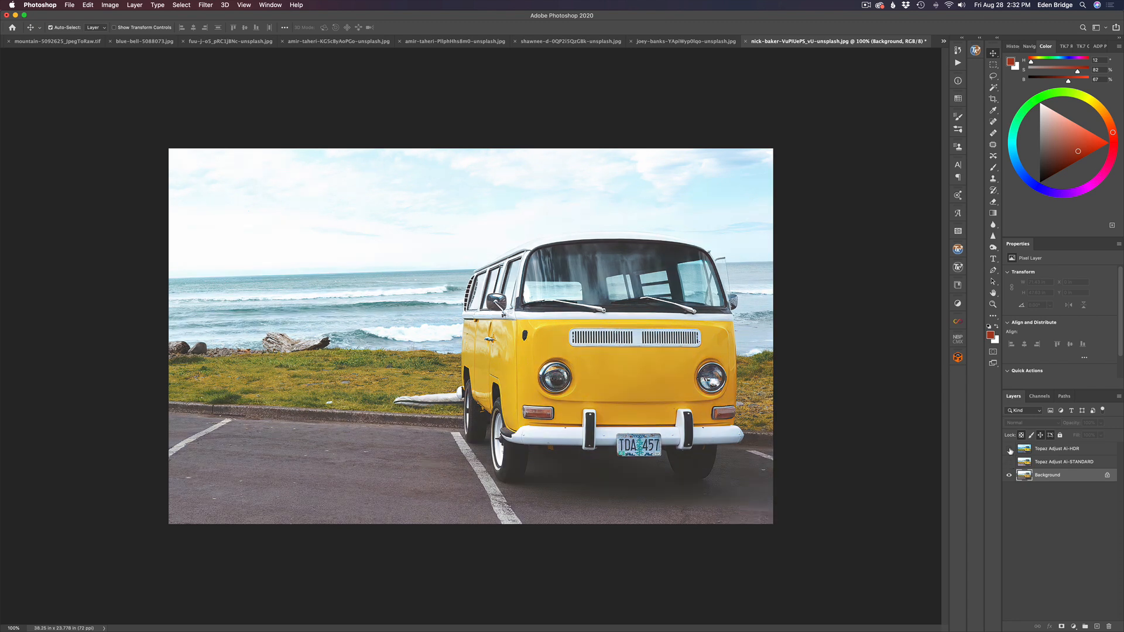
Step: Compare the yellow van photo's Topaz Adjust AI-HDR layer with the Background by toggling its visibility, leaving it shown
left_click(1009, 450)
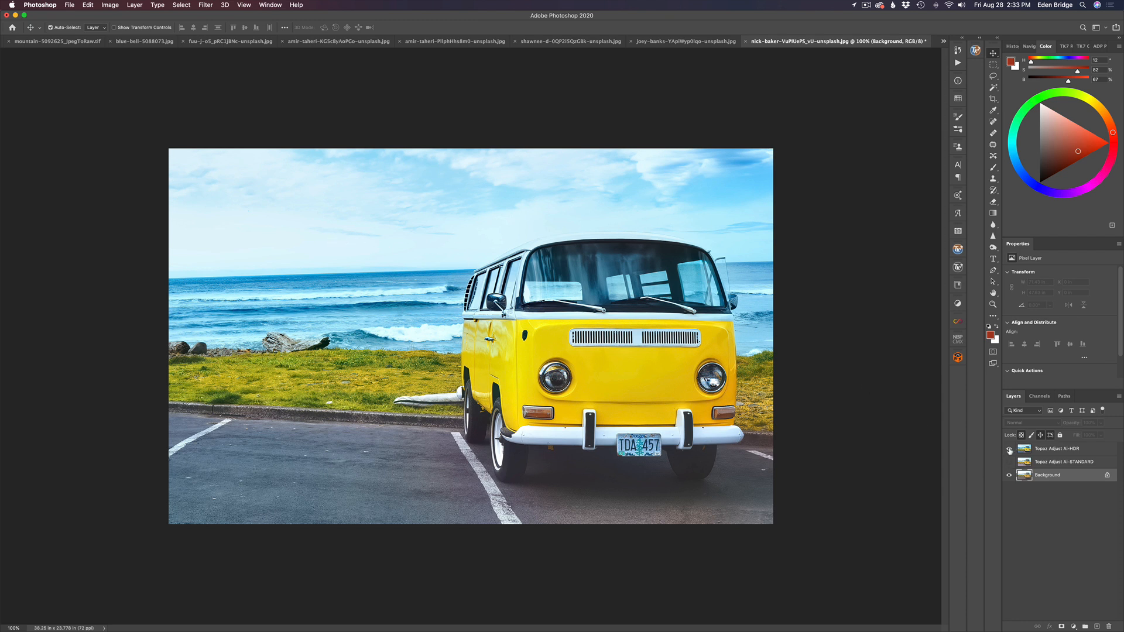
left_click(1009, 451)
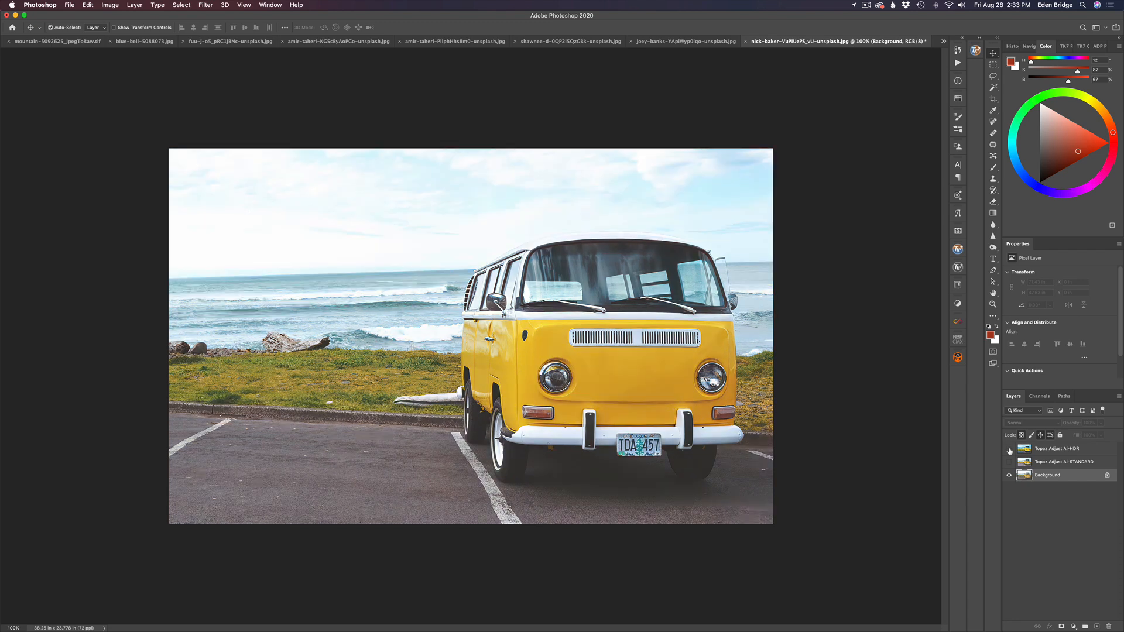
left_click(1009, 449)
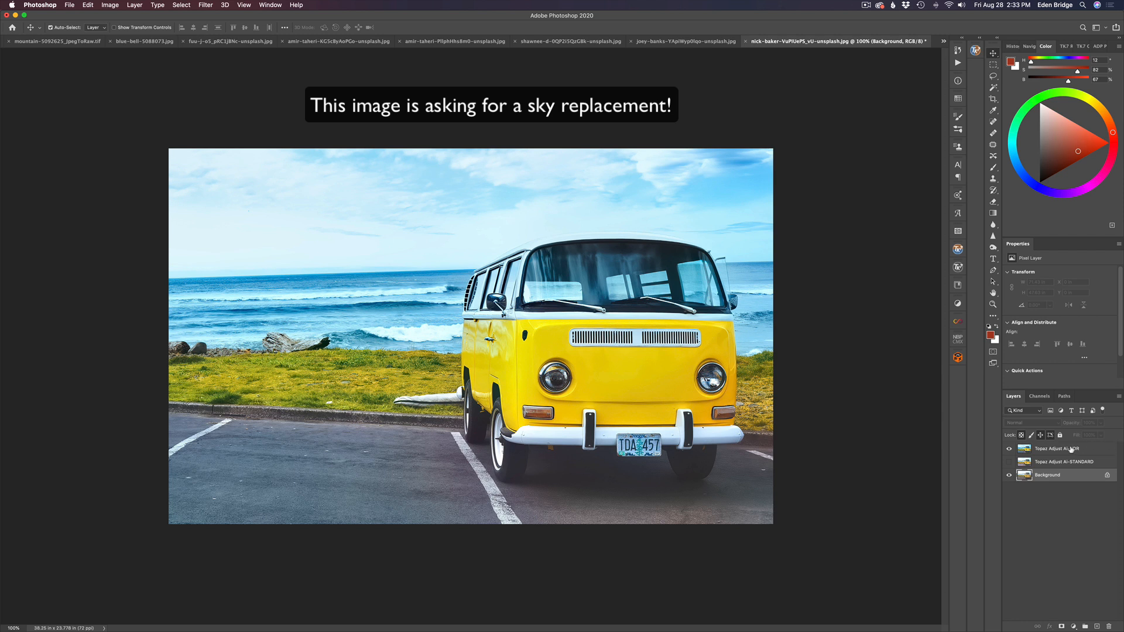
Step: Lower the van photo's AI-HDR layer opacity slightly and compare the softened layer with the Background, leaving it shown
left_click(1026, 448)
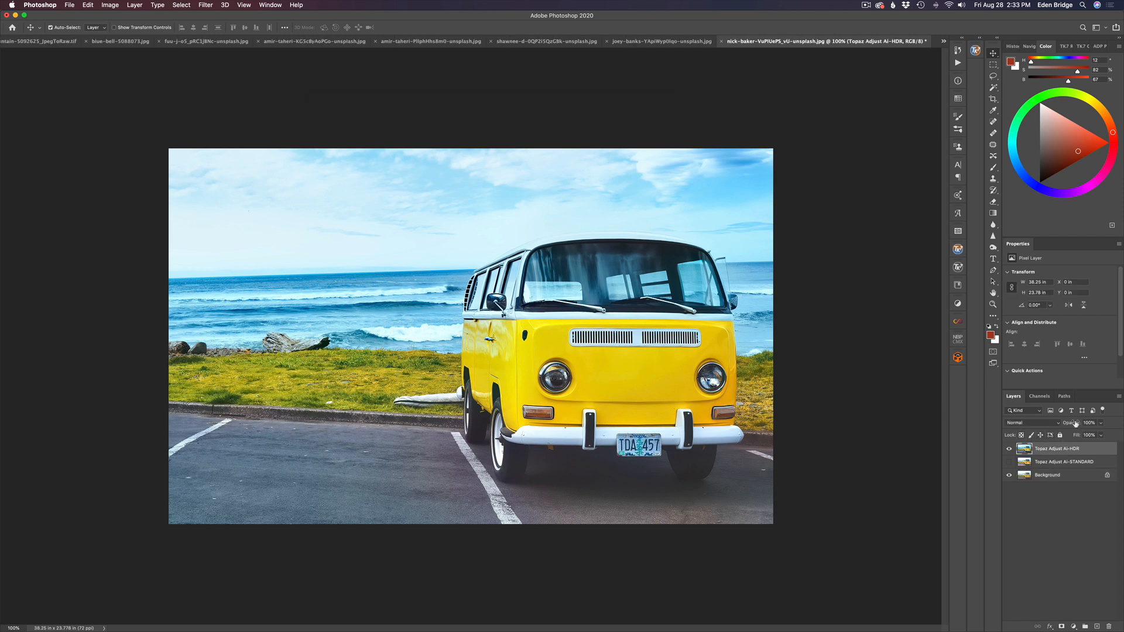
left_click_drag(1076, 426, 1070, 424)
left_click(1009, 451)
left_click(1009, 450)
Step: Switch to the harbour photo with the colourful houses and compare its AI-STANDARD layer with the Background, leaving it hidden
left_click(943, 41)
left_click(969, 118)
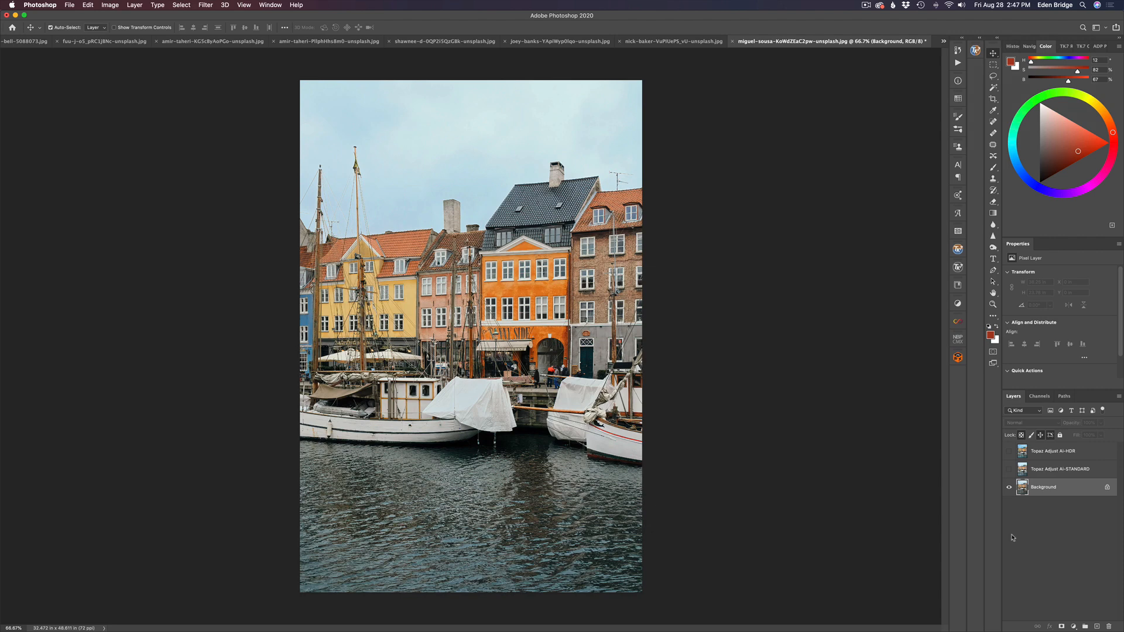
left_click(1009, 470)
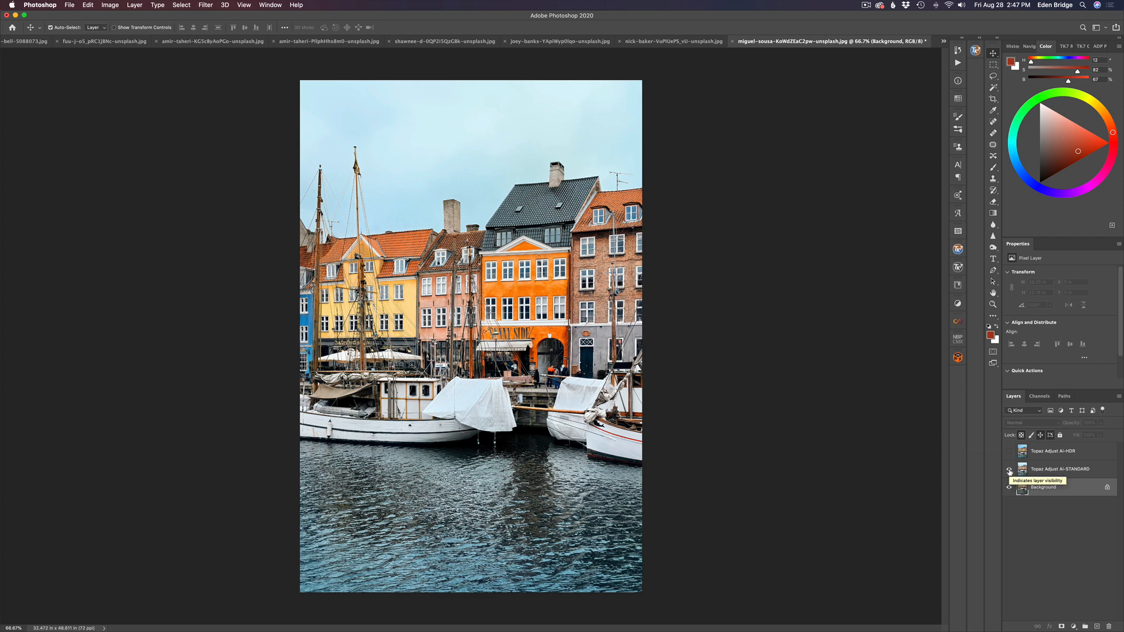
left_click(1009, 470)
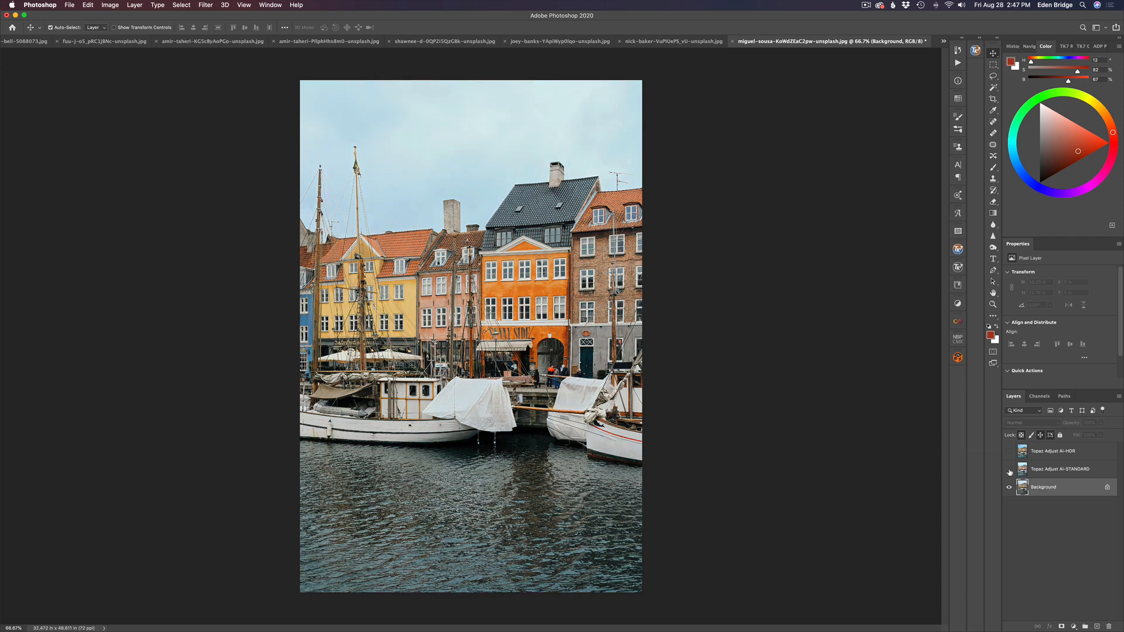
left_click(1009, 470)
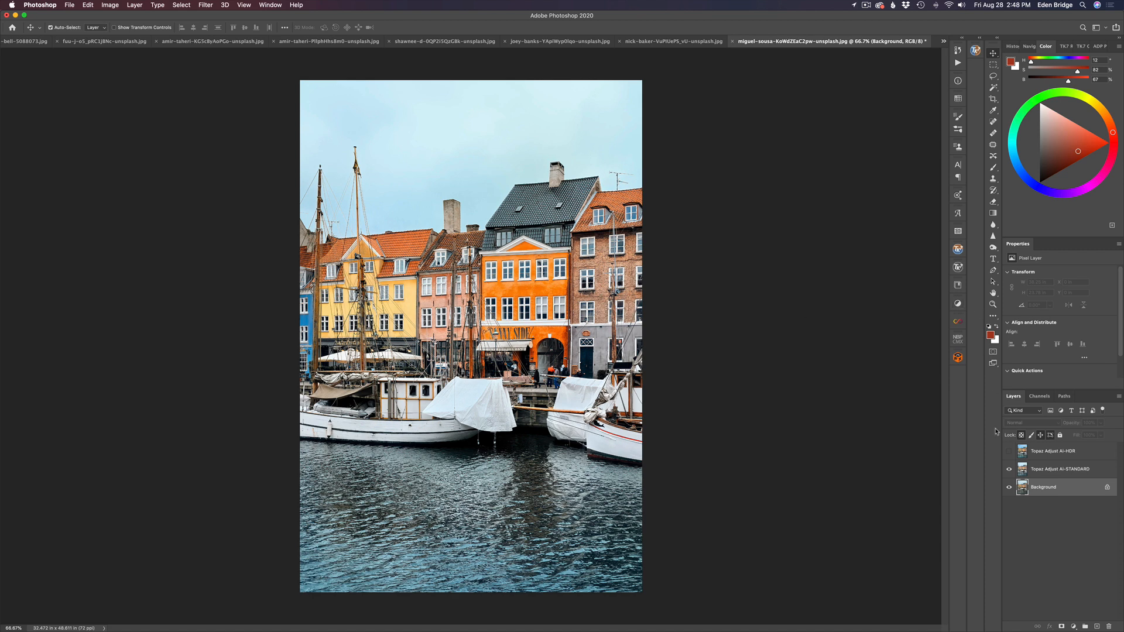
left_click(1009, 470)
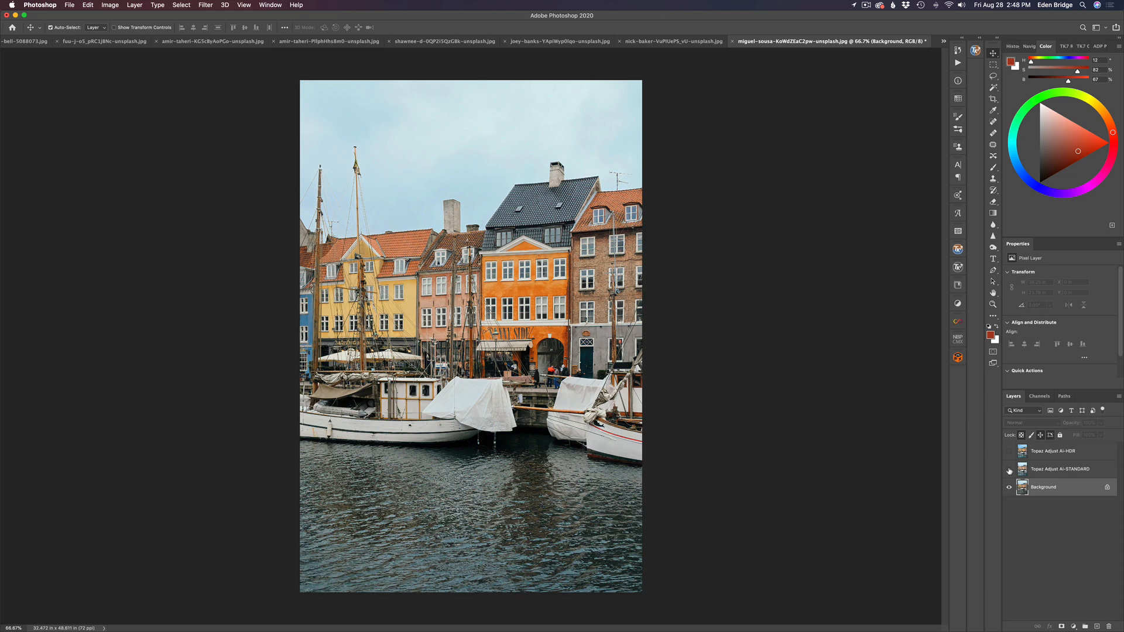
left_click(1009, 470)
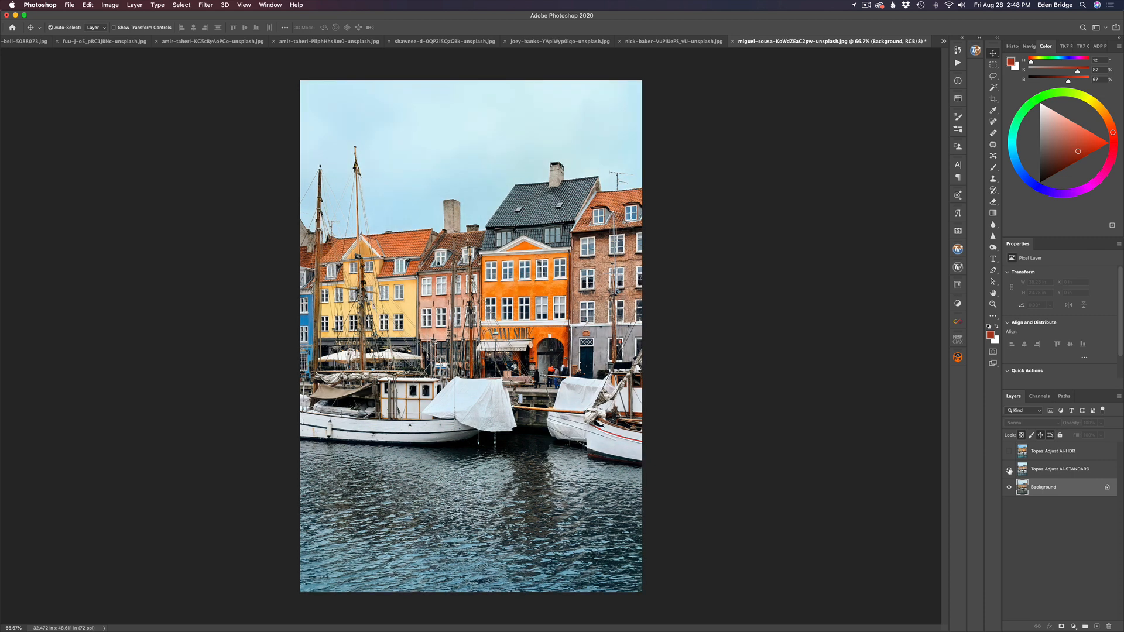
left_click(1009, 470)
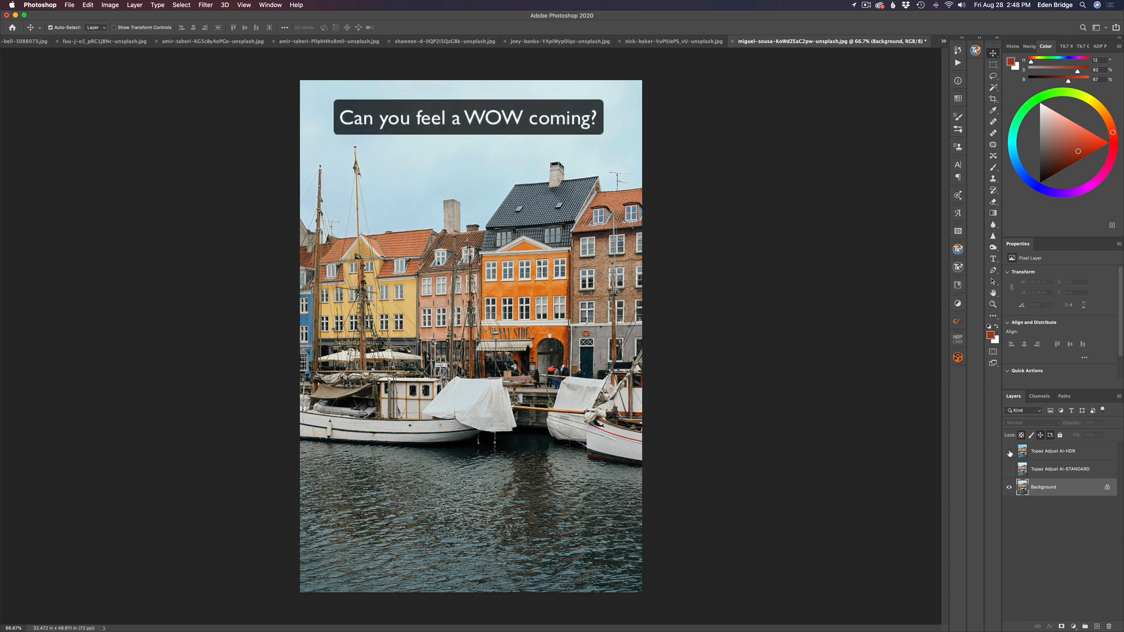
Step: Compare the harbour photo's Topaz Adjust AI-HDR layer with the Background by toggling its visibility, leaving it shown
left_click(1009, 452)
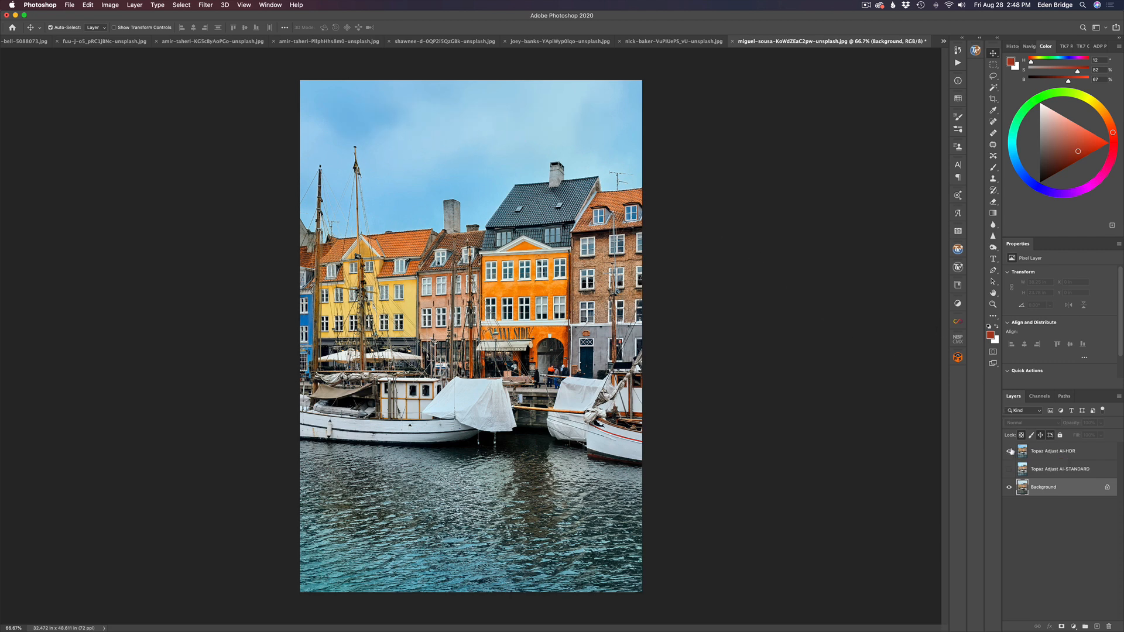
left_click(1009, 451)
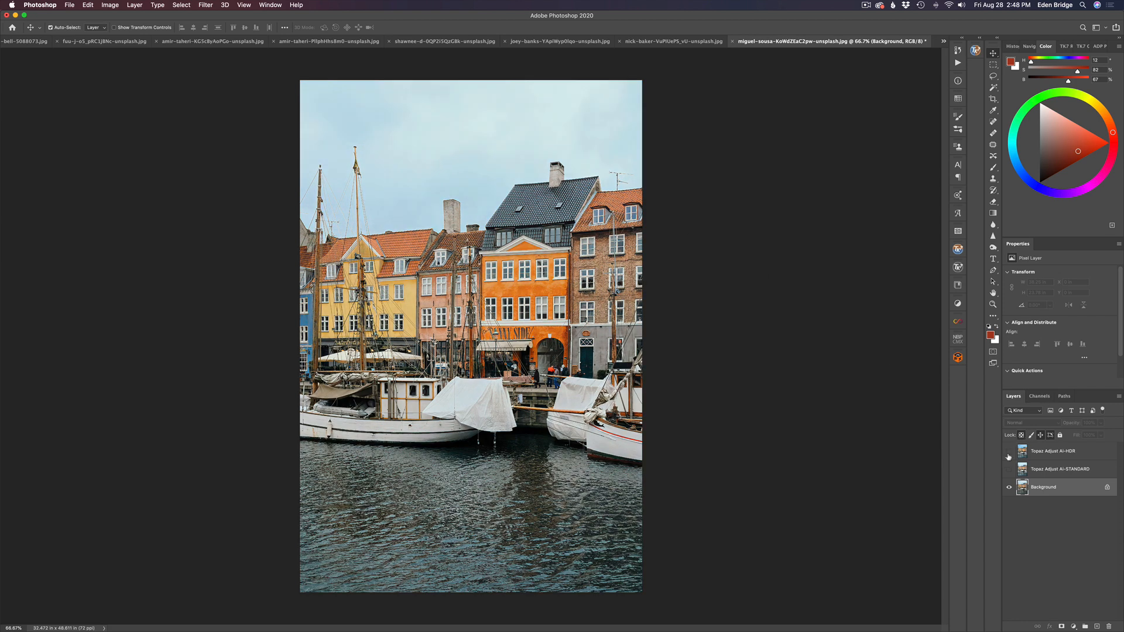
left_click(1009, 452)
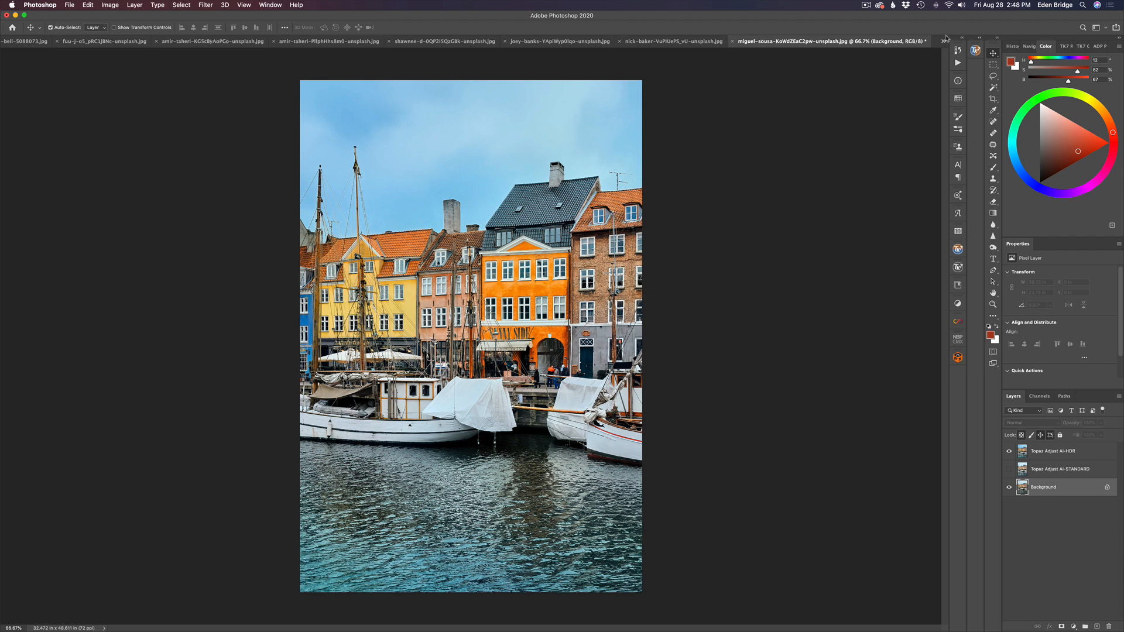
Step: Switch to the photo of the woman seated by the macrame hanging and compare its AI-STANDARD layer with the Background, leaving it hidden
left_click(944, 40)
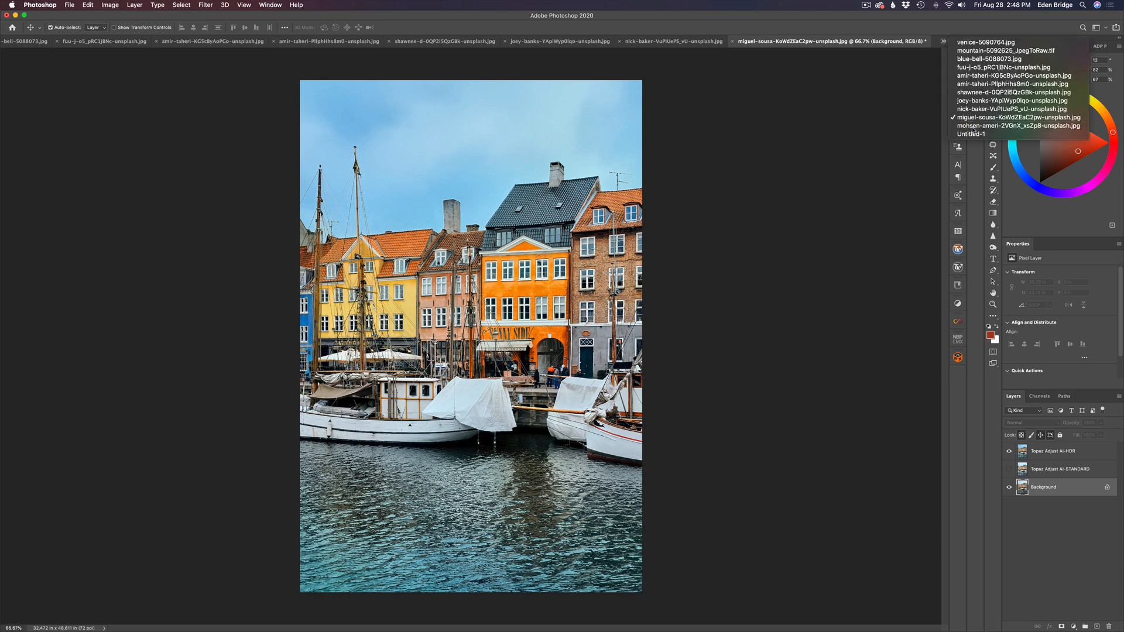
left_click(974, 126)
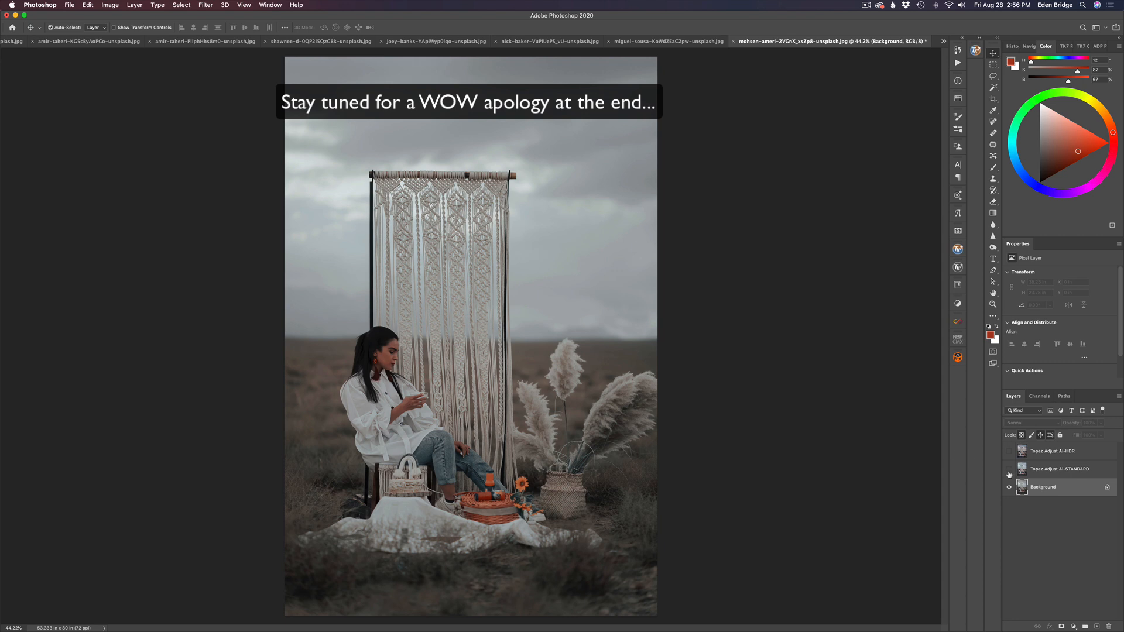
left_click(1008, 471)
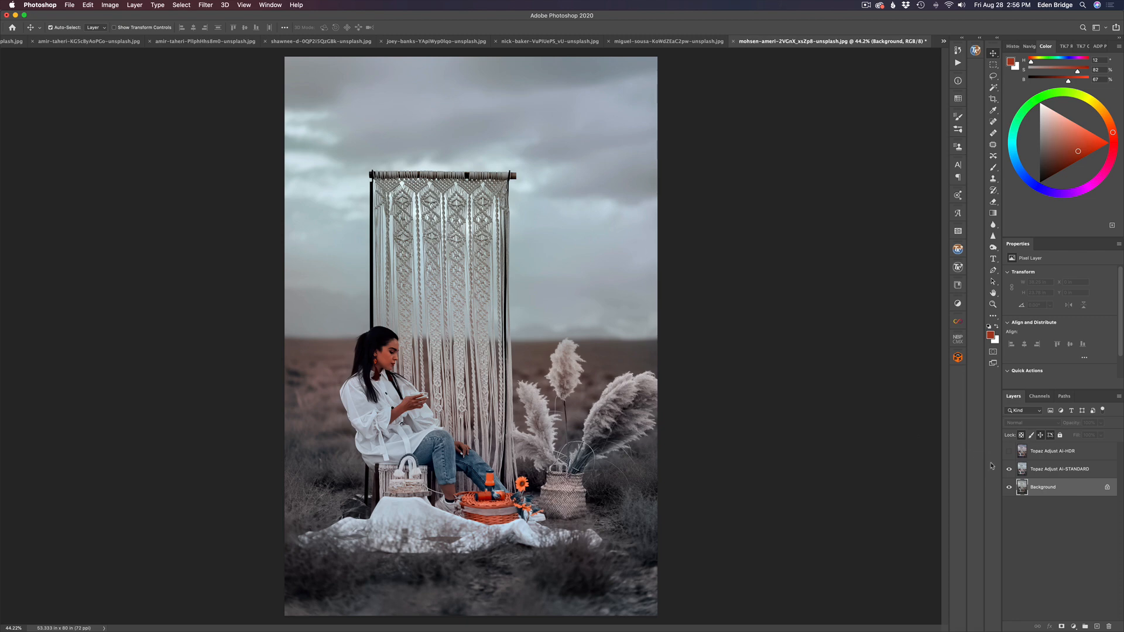
left_click(1009, 471)
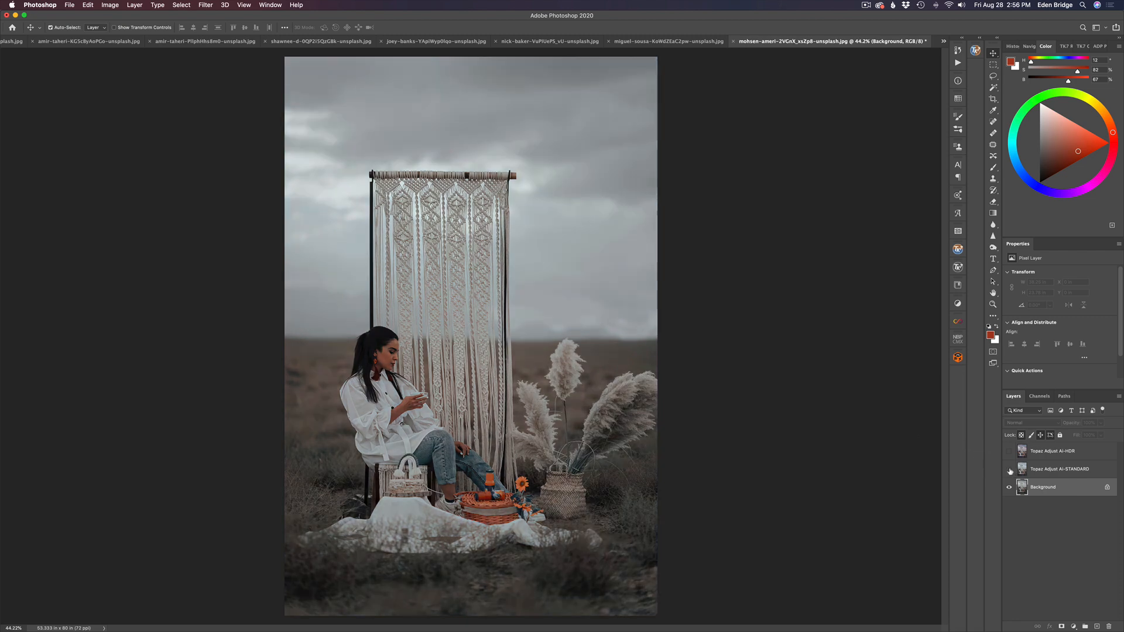
left_click(1008, 471)
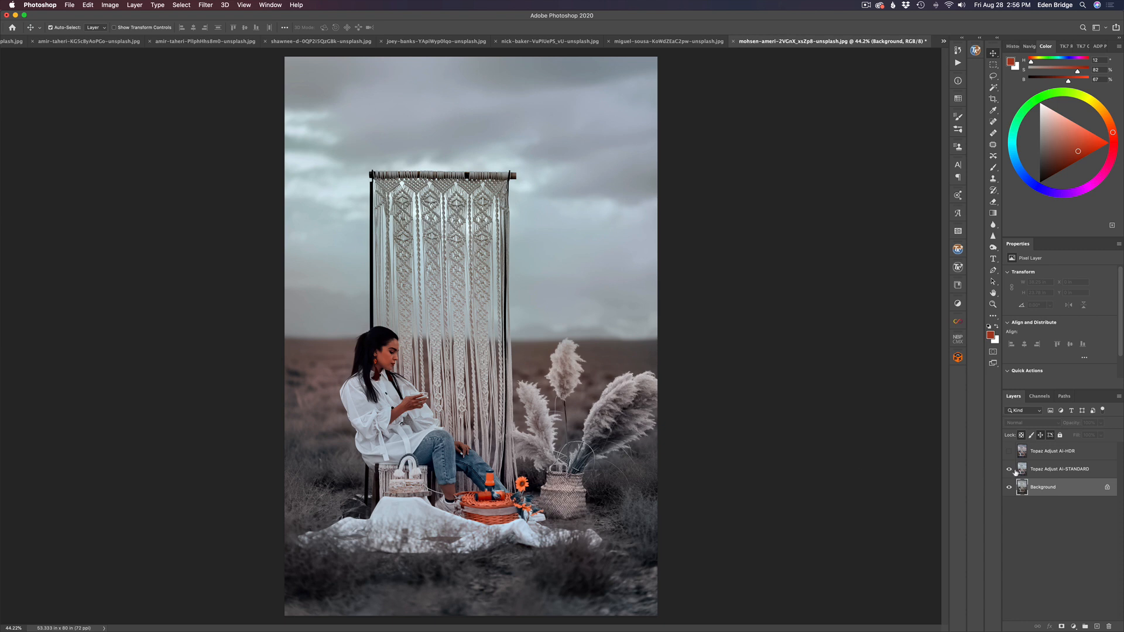
left_click(1009, 470)
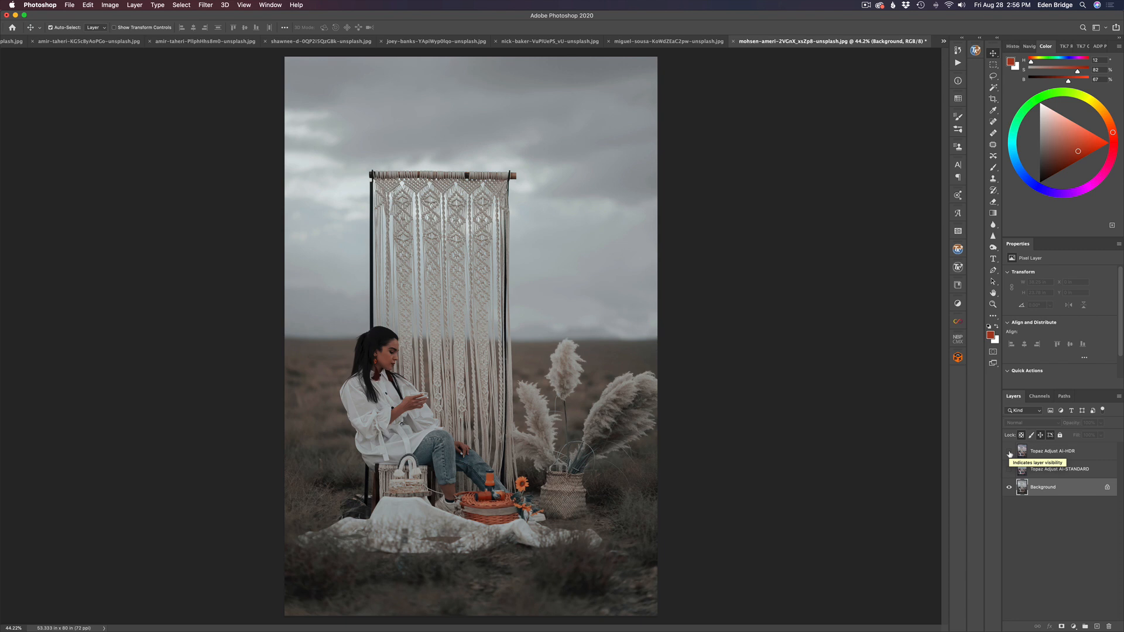
Step: Show the seated woman photo's Topaz Adjust AI-HDR layer over the Background to compare them
left_click(1008, 451)
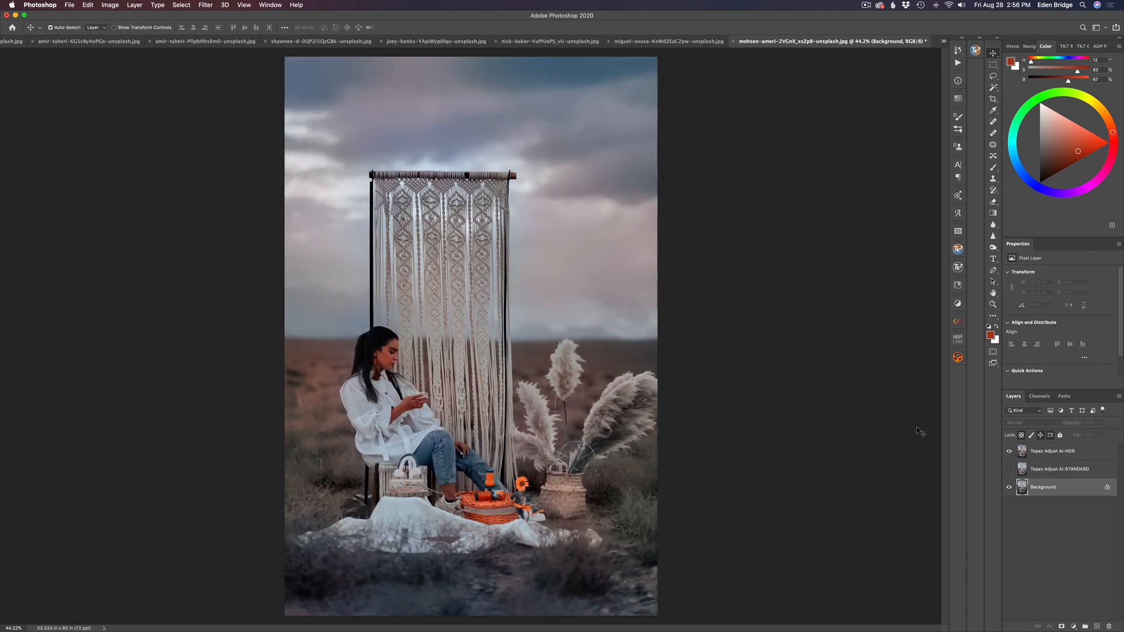